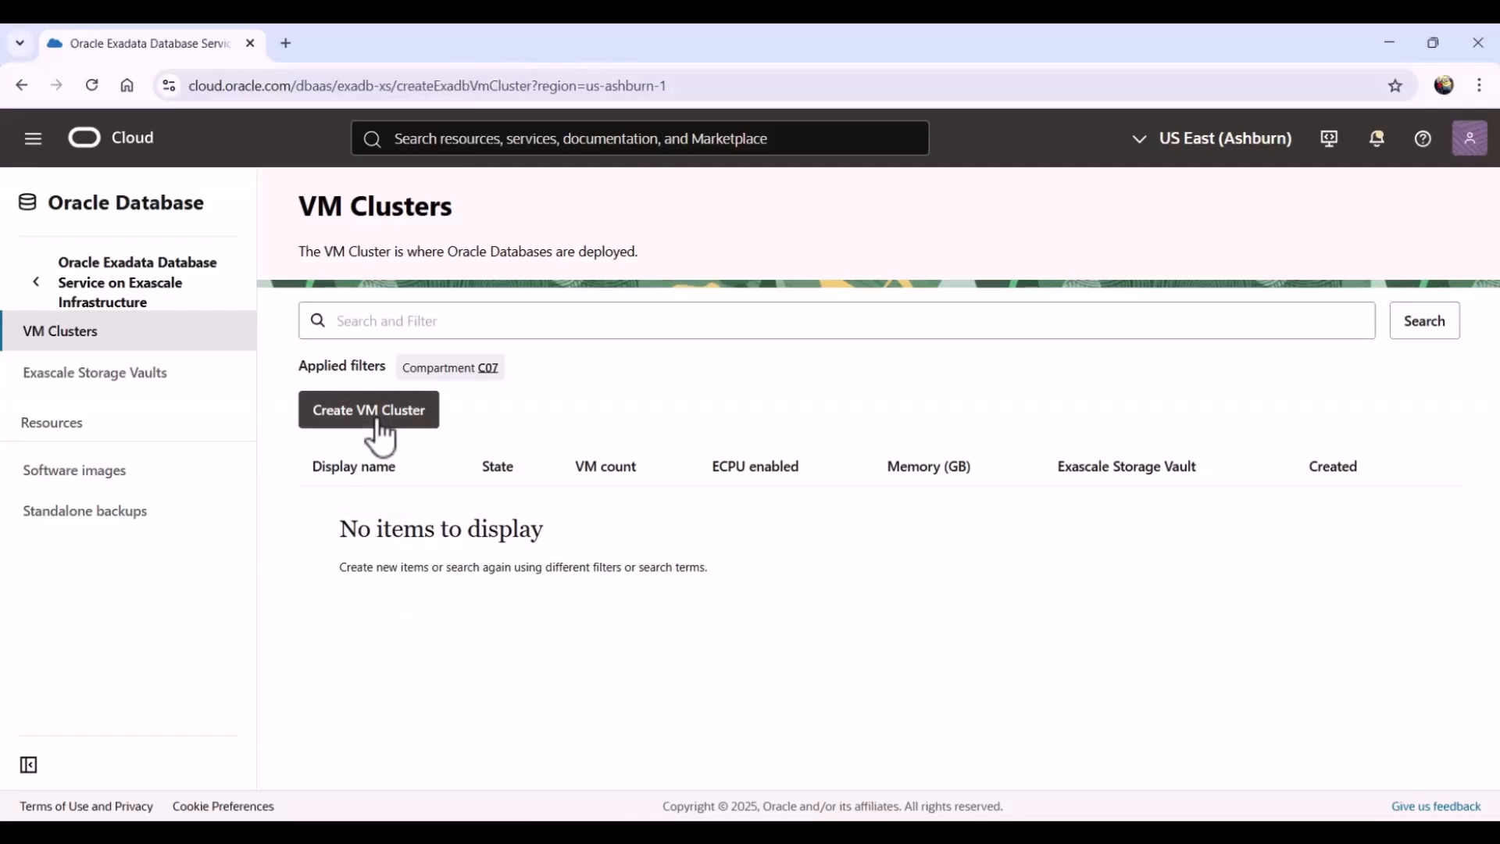
- Start a new VM cluster with the display name ExaVMCluster, keeping compartment C07
{"action": "left_click", "coordinate": [331, 351]}
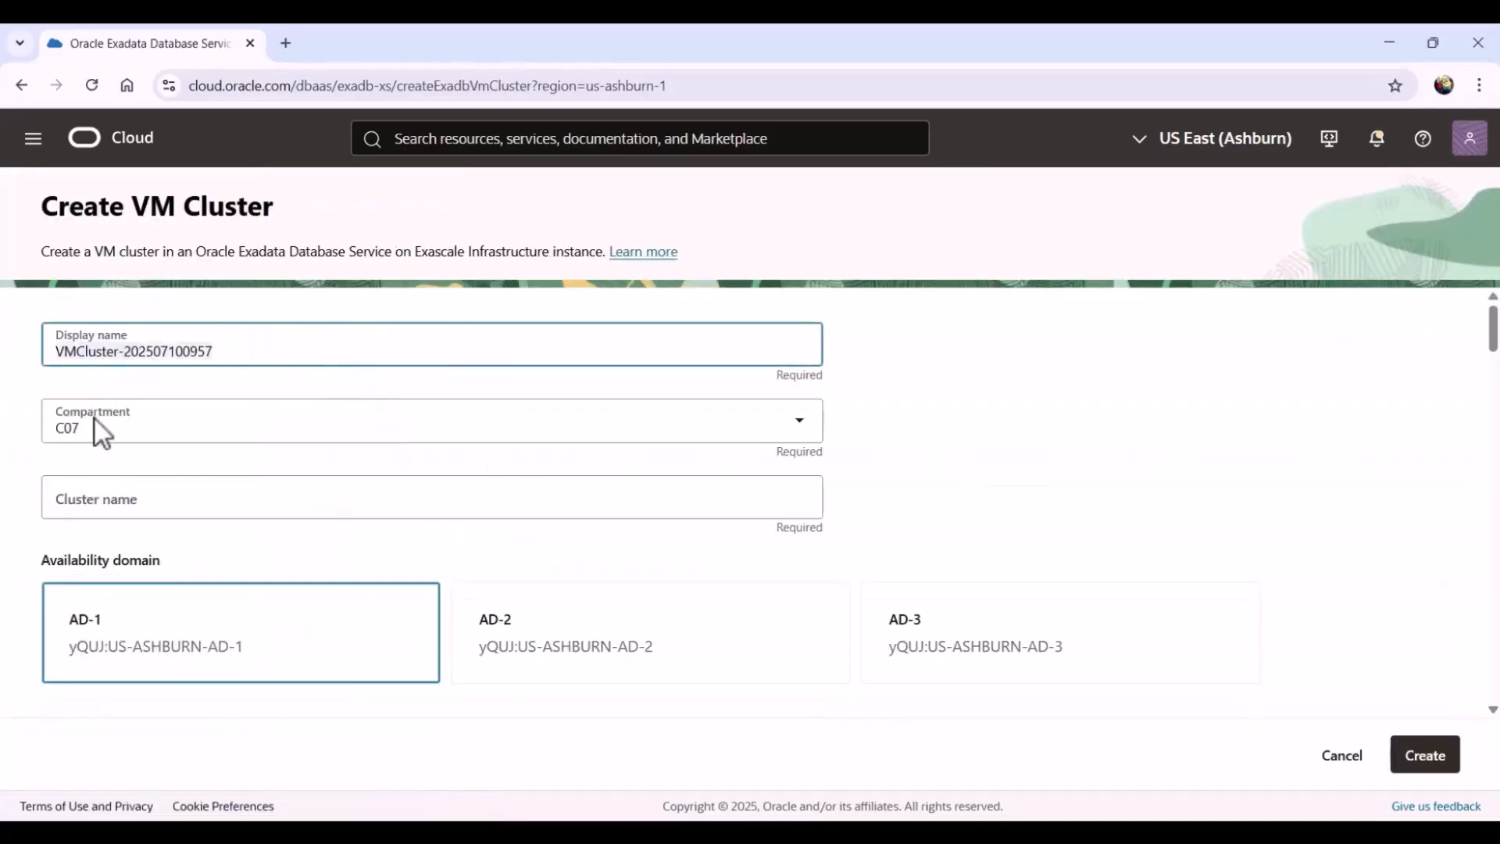
{"action": "key", "text": "ctrl+a"}
{"action": "type", "text": "ExaVMCluster"}
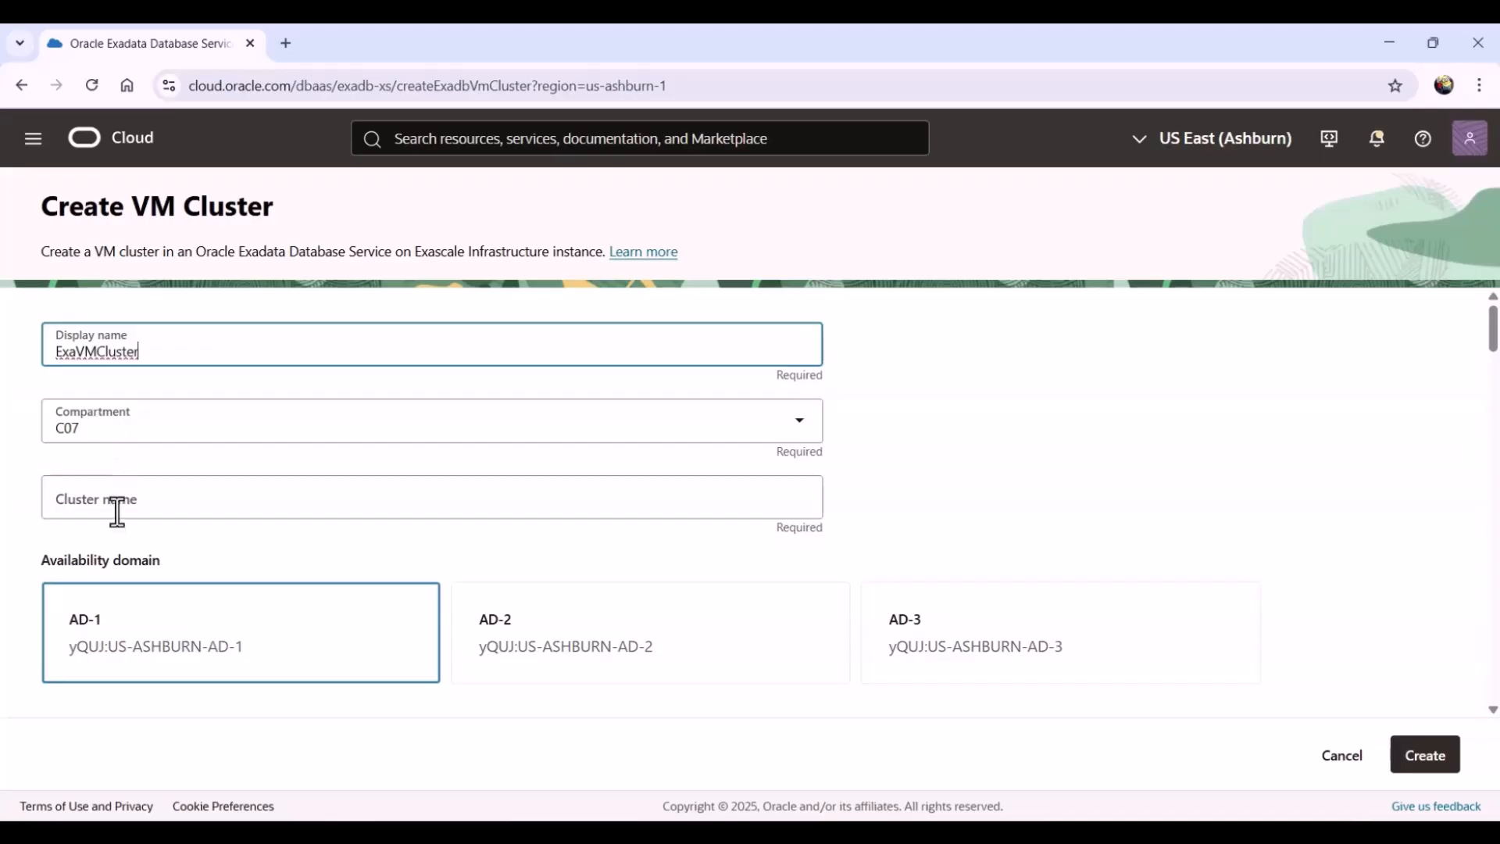
{"action": "left_click", "coordinate": [78, 426]}
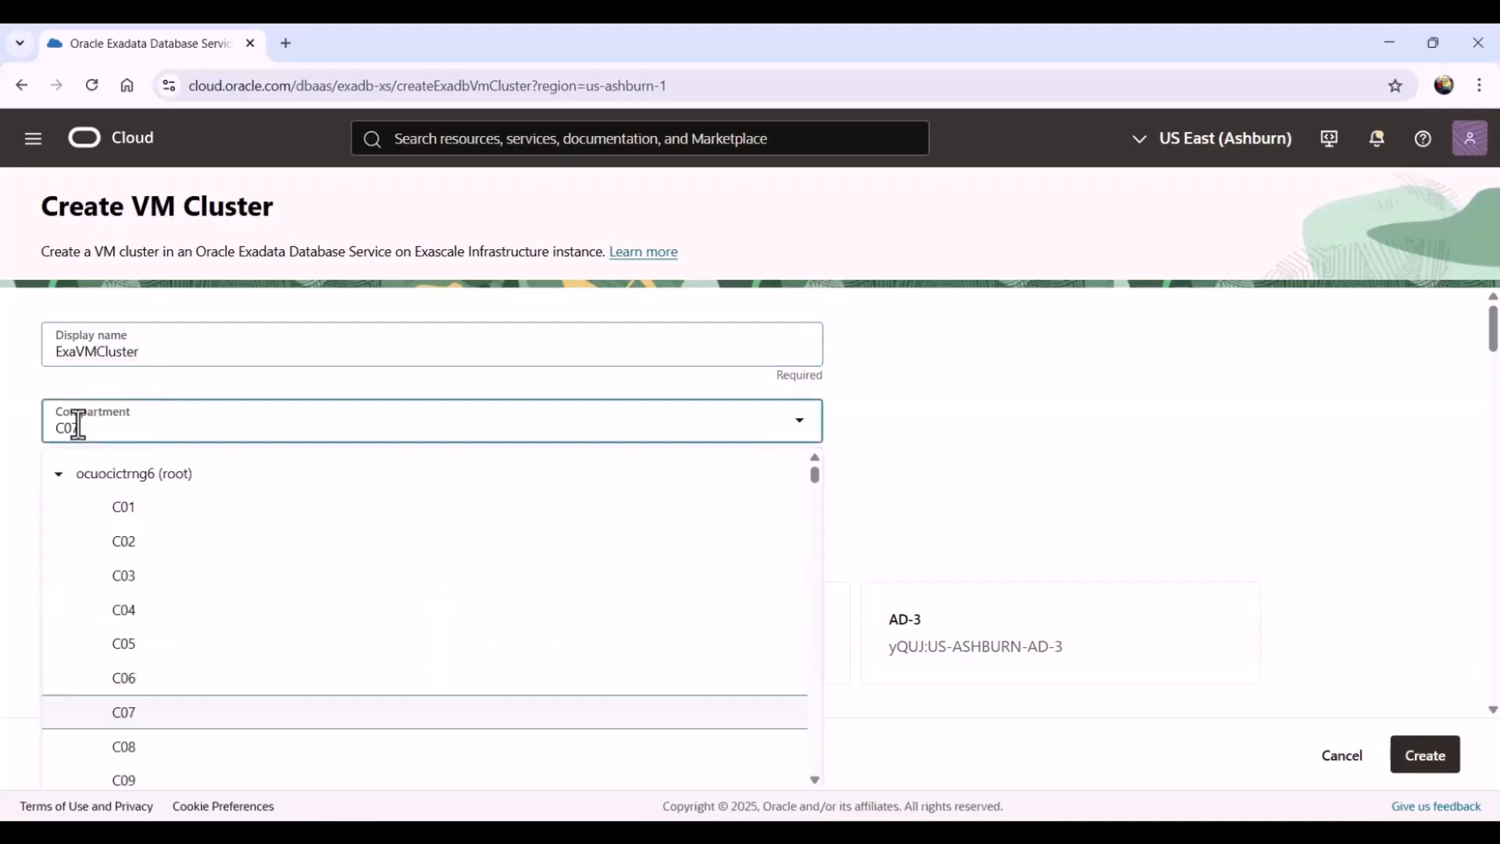
{"action": "left_click", "coordinate": [1004, 476]}
- Set the cluster name to Cluster1 and keep availability domain AD-1
{"action": "left_click", "coordinate": [236, 495]}
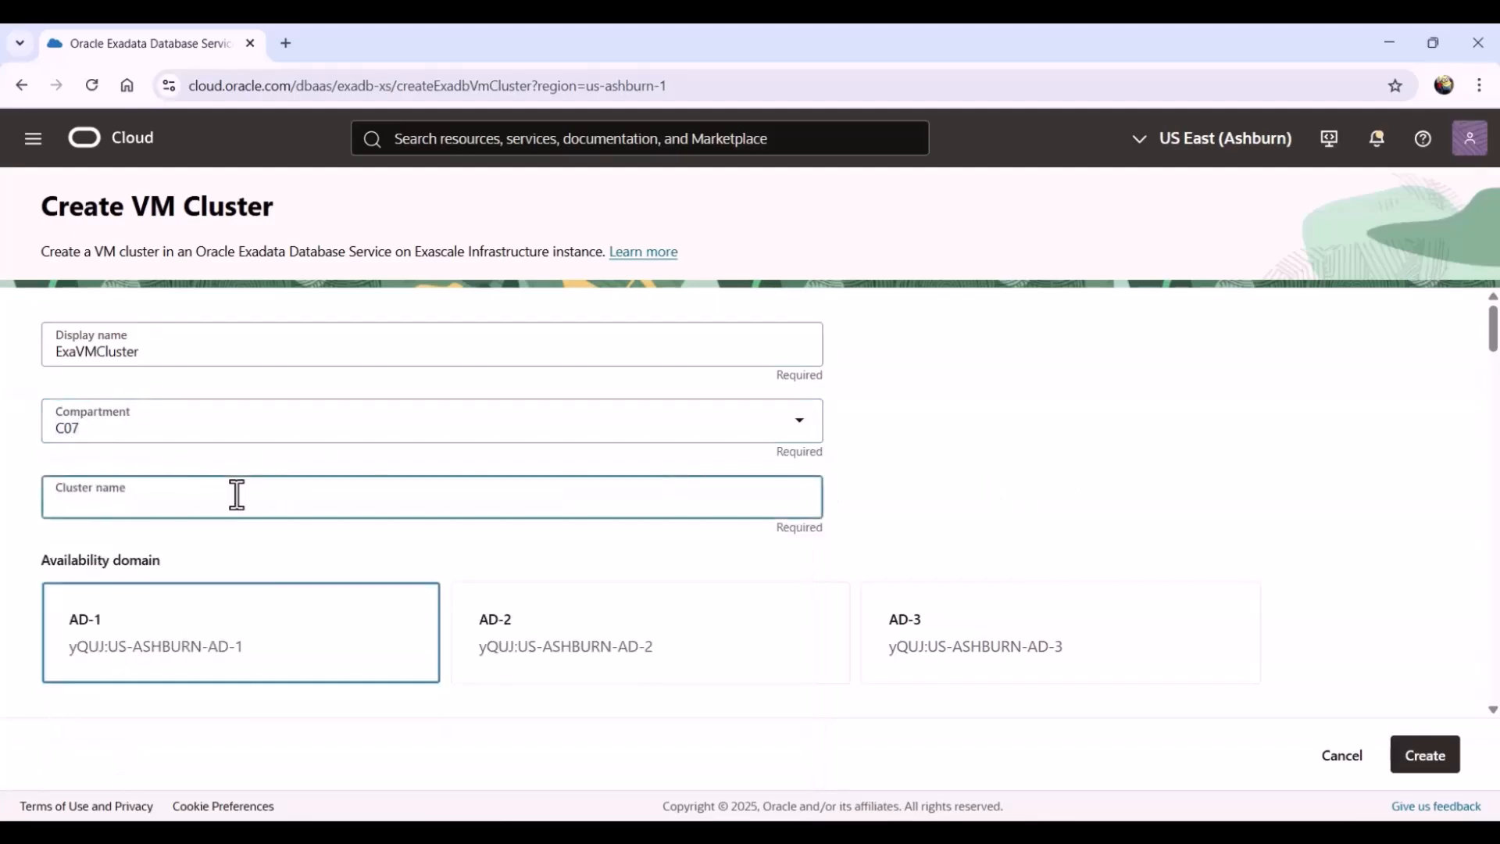
{"action": "type", "text": "E"}
{"action": "key", "text": "BackSpace"}
{"action": "type", "text": "Cluster1"}
{"action": "left_click", "coordinate": [252, 558]}
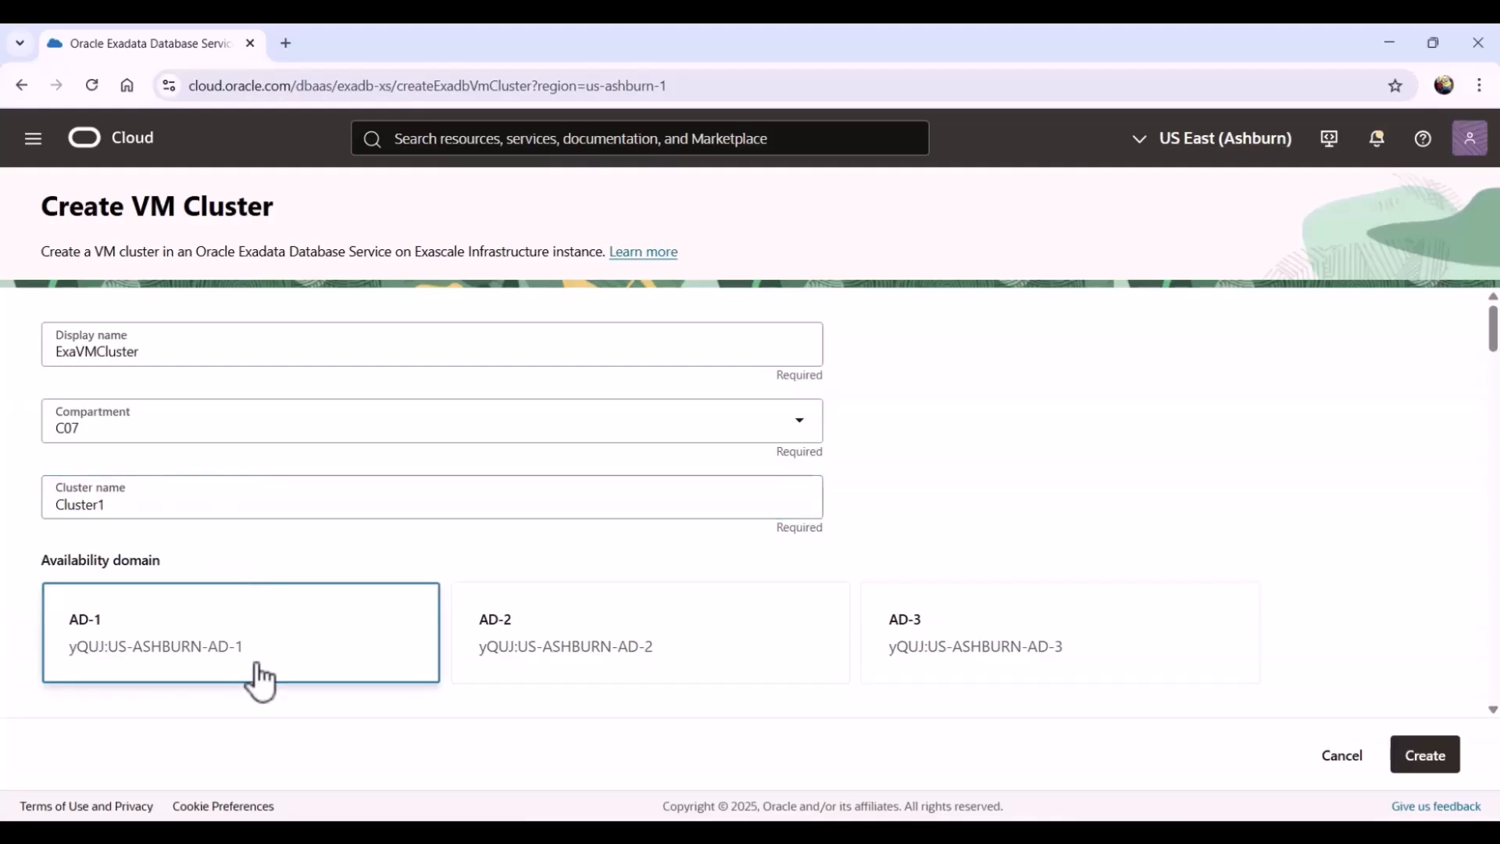
- Set the number of VMs in the cluster to 1
{"action": "scroll", "coordinate": [1250, 508], "scroll_direction": "down", "scroll_amount": 4}
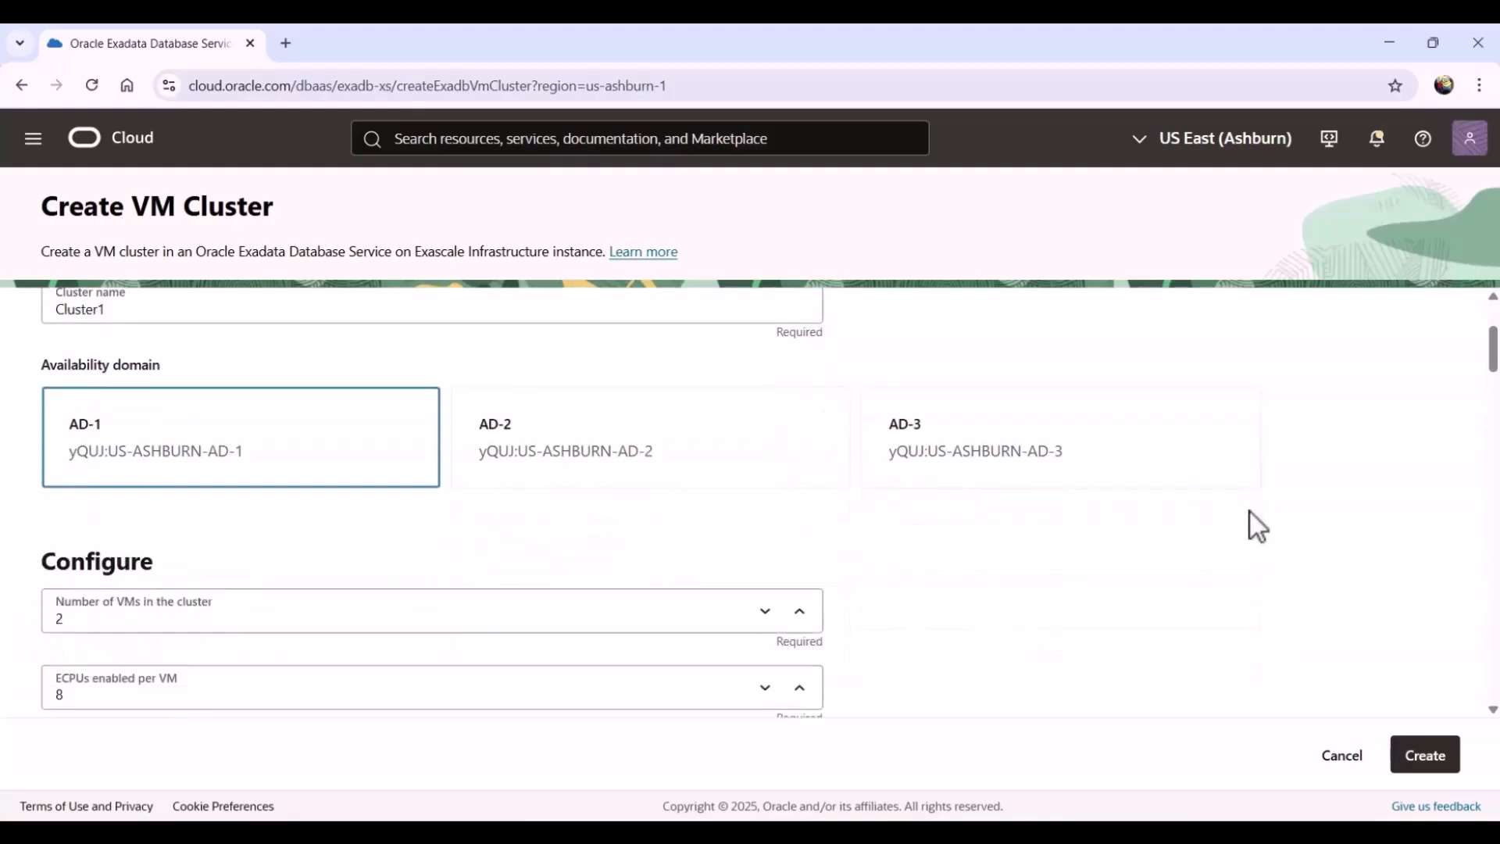
{"action": "left_click", "coordinate": [176, 426]}
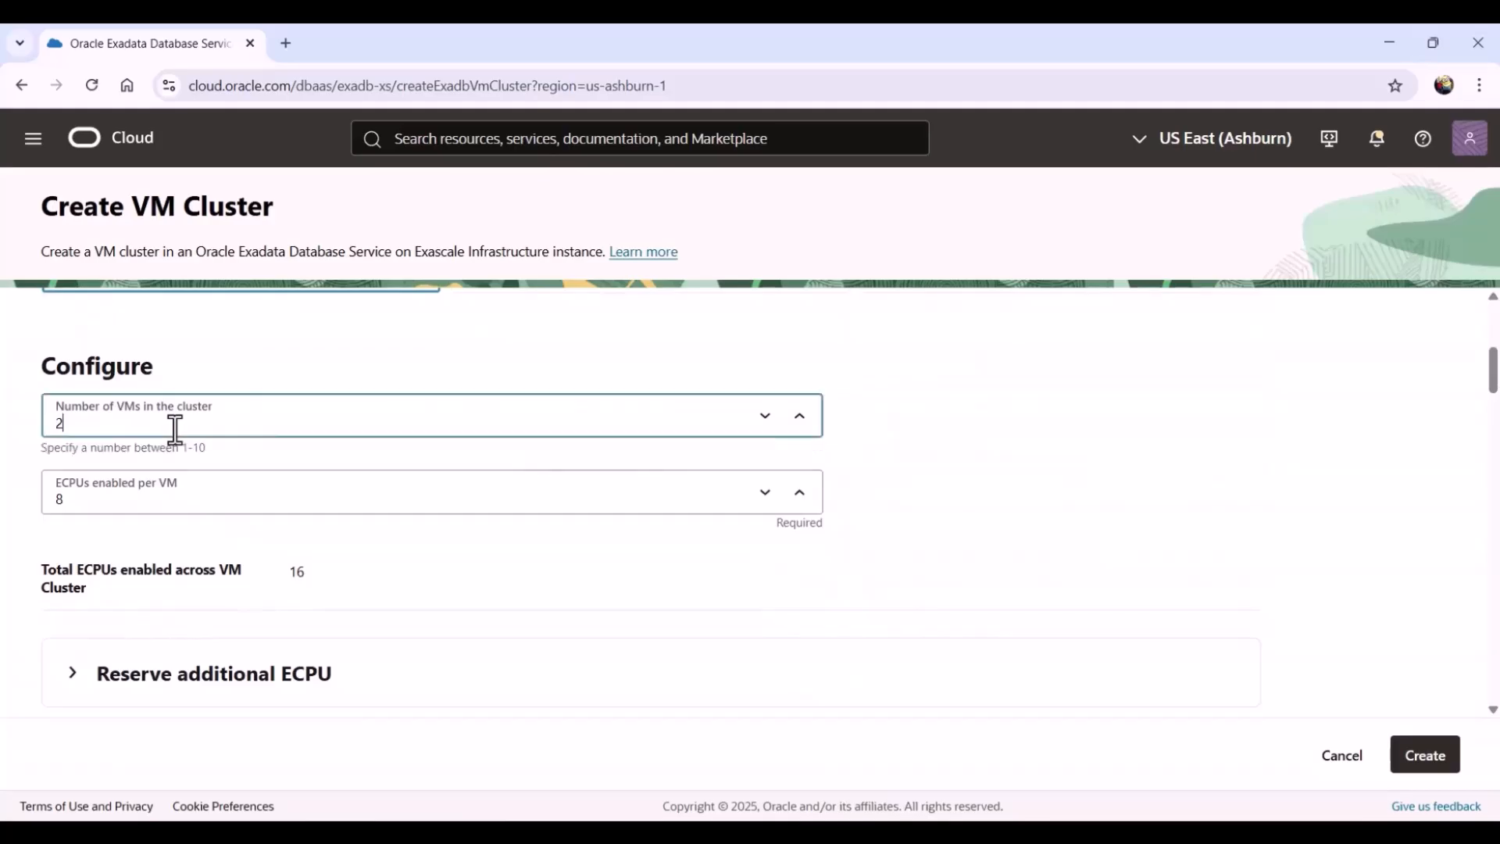
{"action": "left_click", "coordinate": [181, 455]}
{"action": "left_click", "coordinate": [207, 430]}
{"action": "key", "text": "BackSpace"}
{"action": "type", "text": "1"}
{"action": "left_click", "coordinate": [959, 570]}
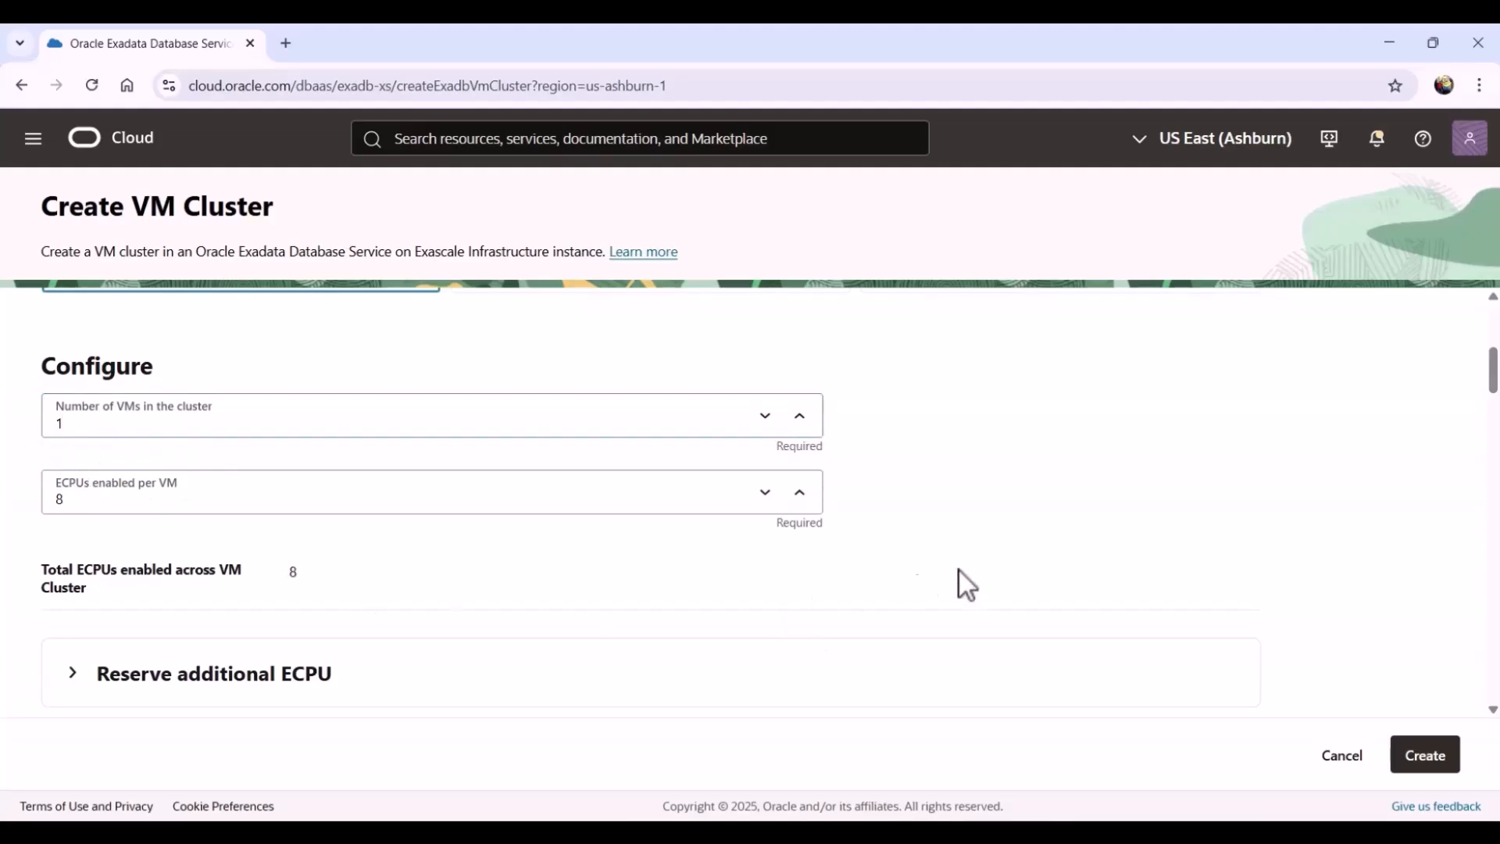
- Review the ECPU, memory and file system storage settings per VM and their allowed ranges
{"action": "left_click", "coordinate": [223, 492]}
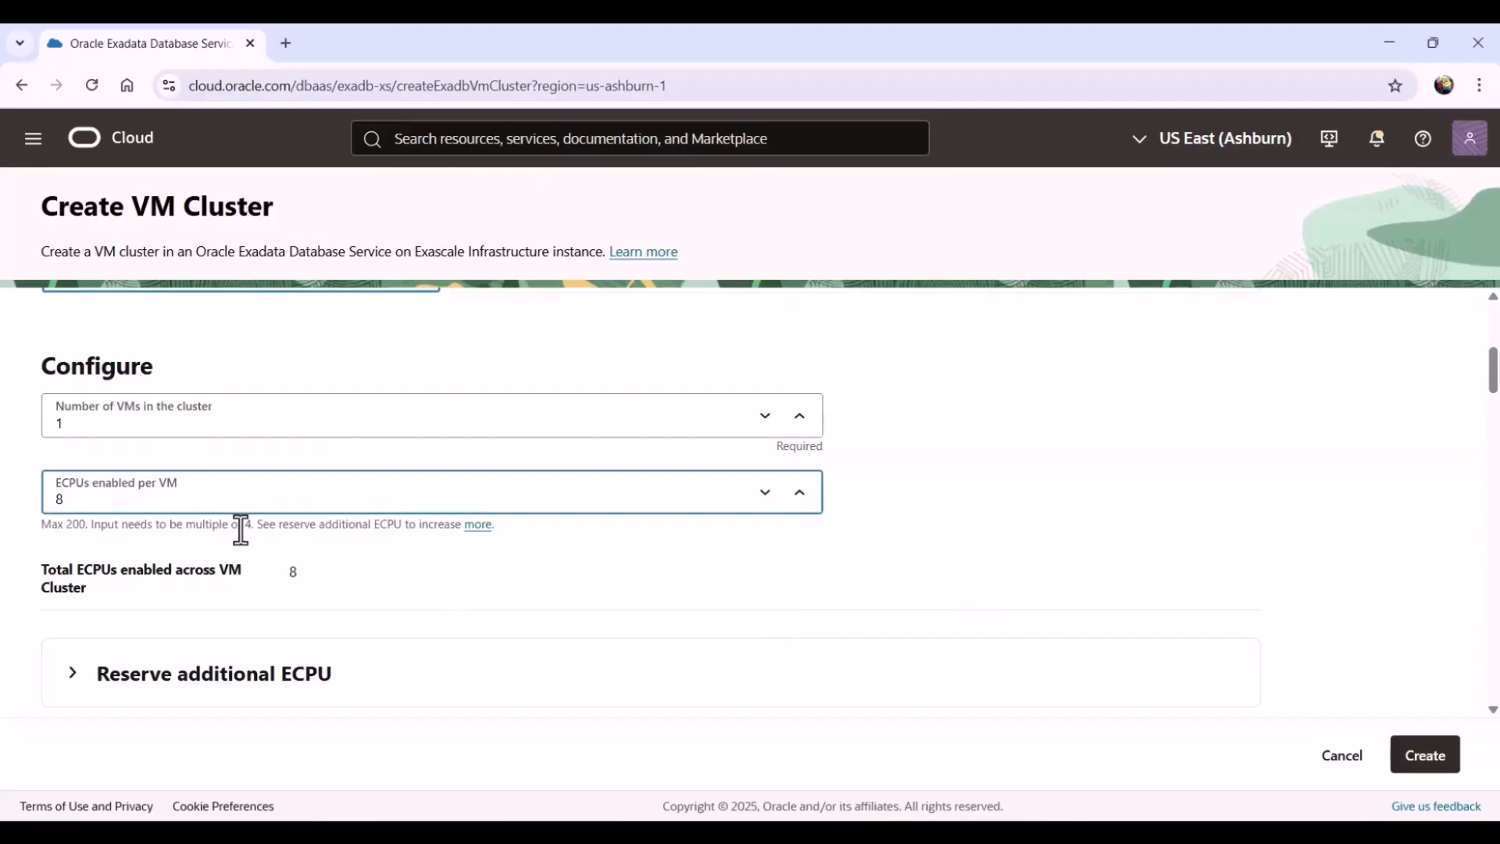
{"action": "left_click_drag", "start_coordinate": [274, 566], "coordinate": [311, 579]}
{"action": "left_click", "coordinate": [312, 578]}
{"action": "scroll", "coordinate": [326, 567], "scroll_direction": "down", "scroll_amount": 4}
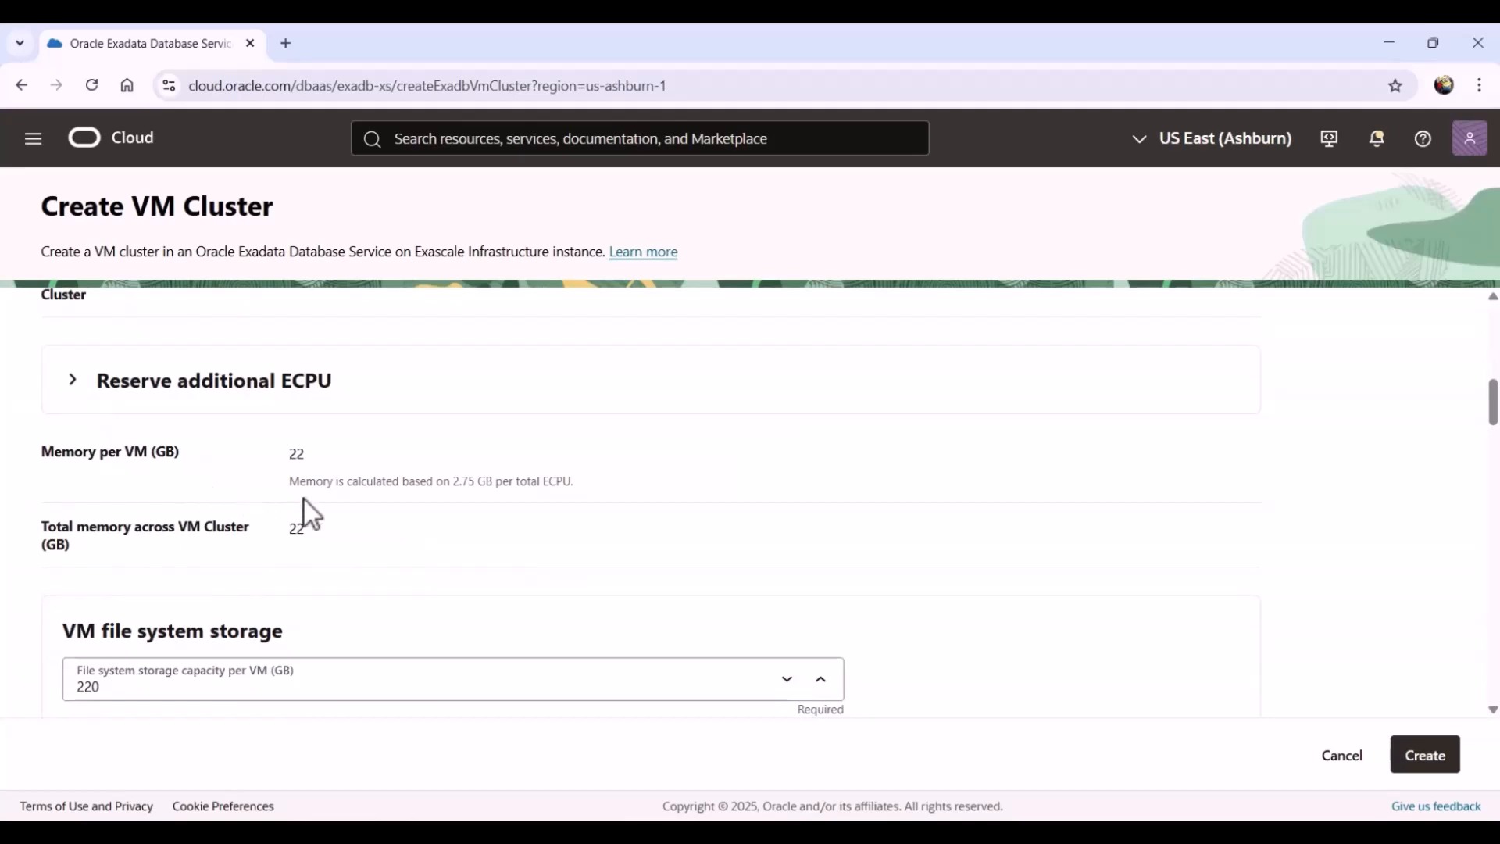
{"action": "scroll", "coordinate": [305, 500], "scroll_direction": "down", "scroll_amount": 4}
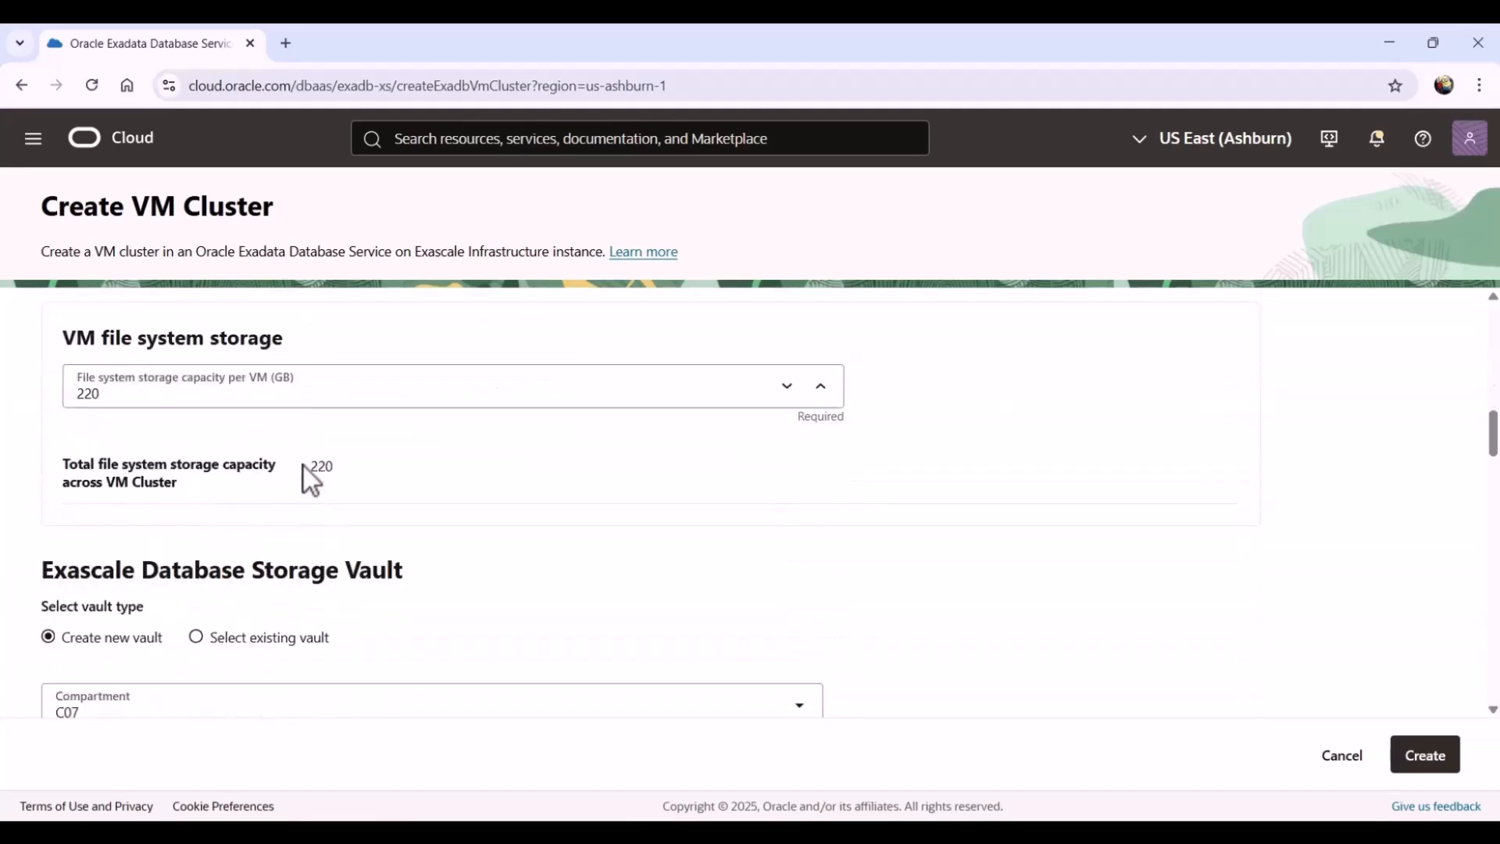
{"action": "left_click", "coordinate": [293, 397]}
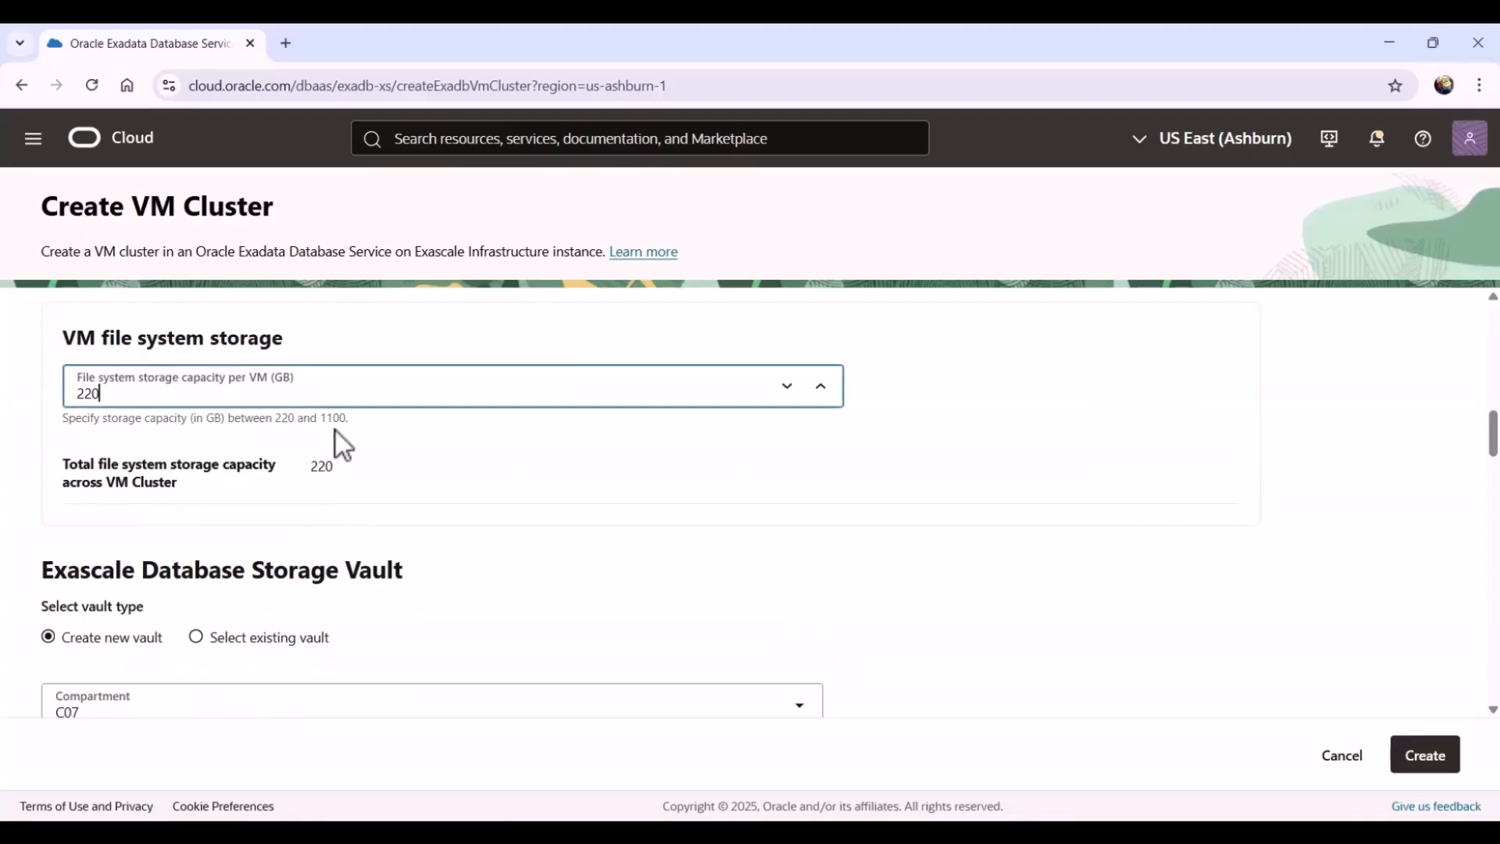
{"action": "left_click", "coordinate": [874, 473]}
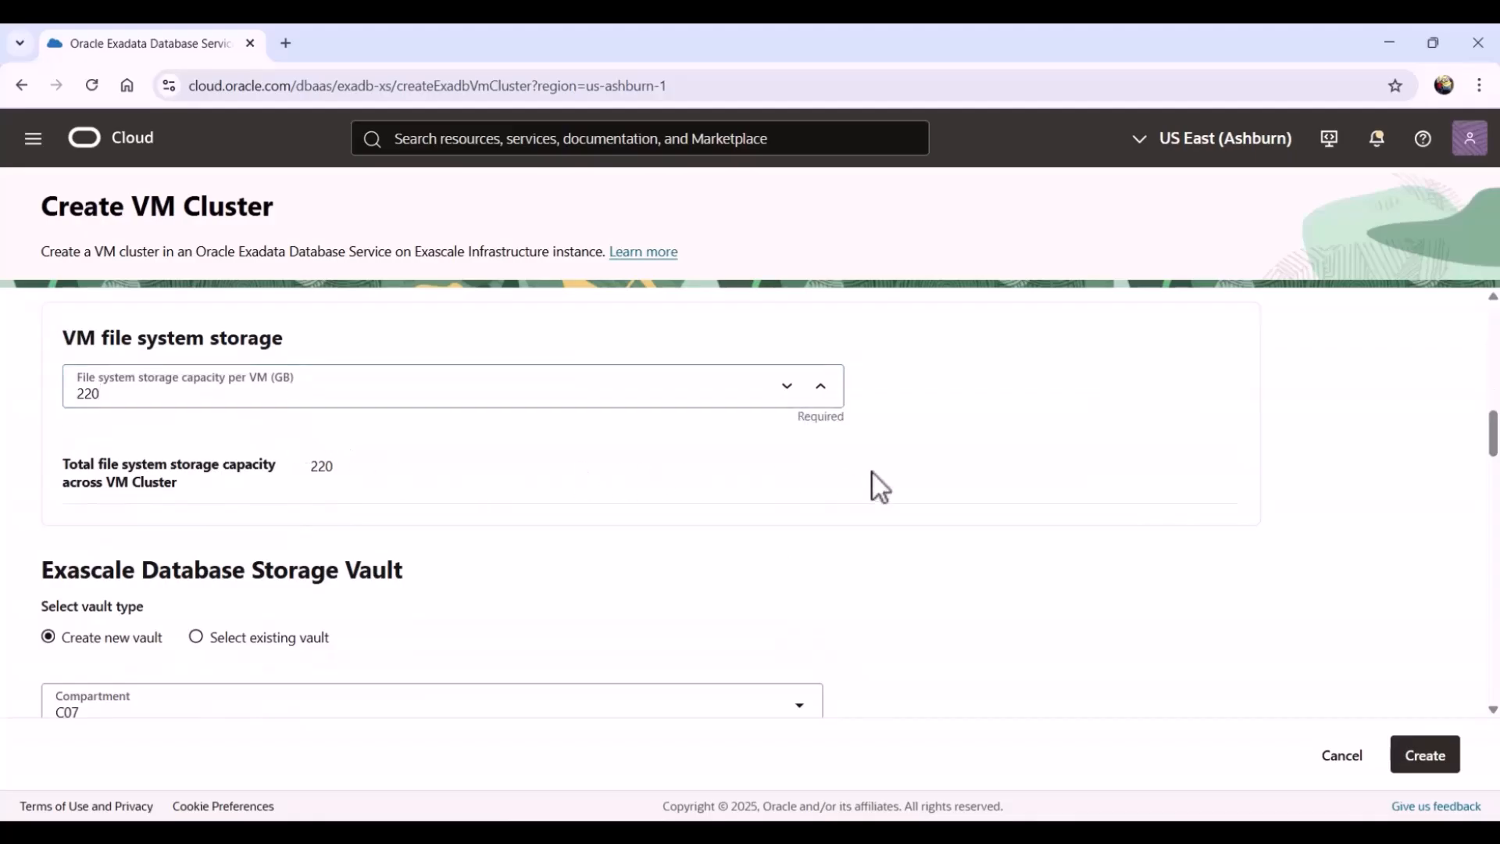
- Name the new Exascale database storage vault ExaVMVault and keep its database storage capacity at 300 GB
{"action": "scroll", "coordinate": [860, 485], "scroll_direction": "down", "scroll_amount": 1}
{"action": "scroll", "coordinate": [852, 500], "scroll_direction": "down", "scroll_amount": 1}
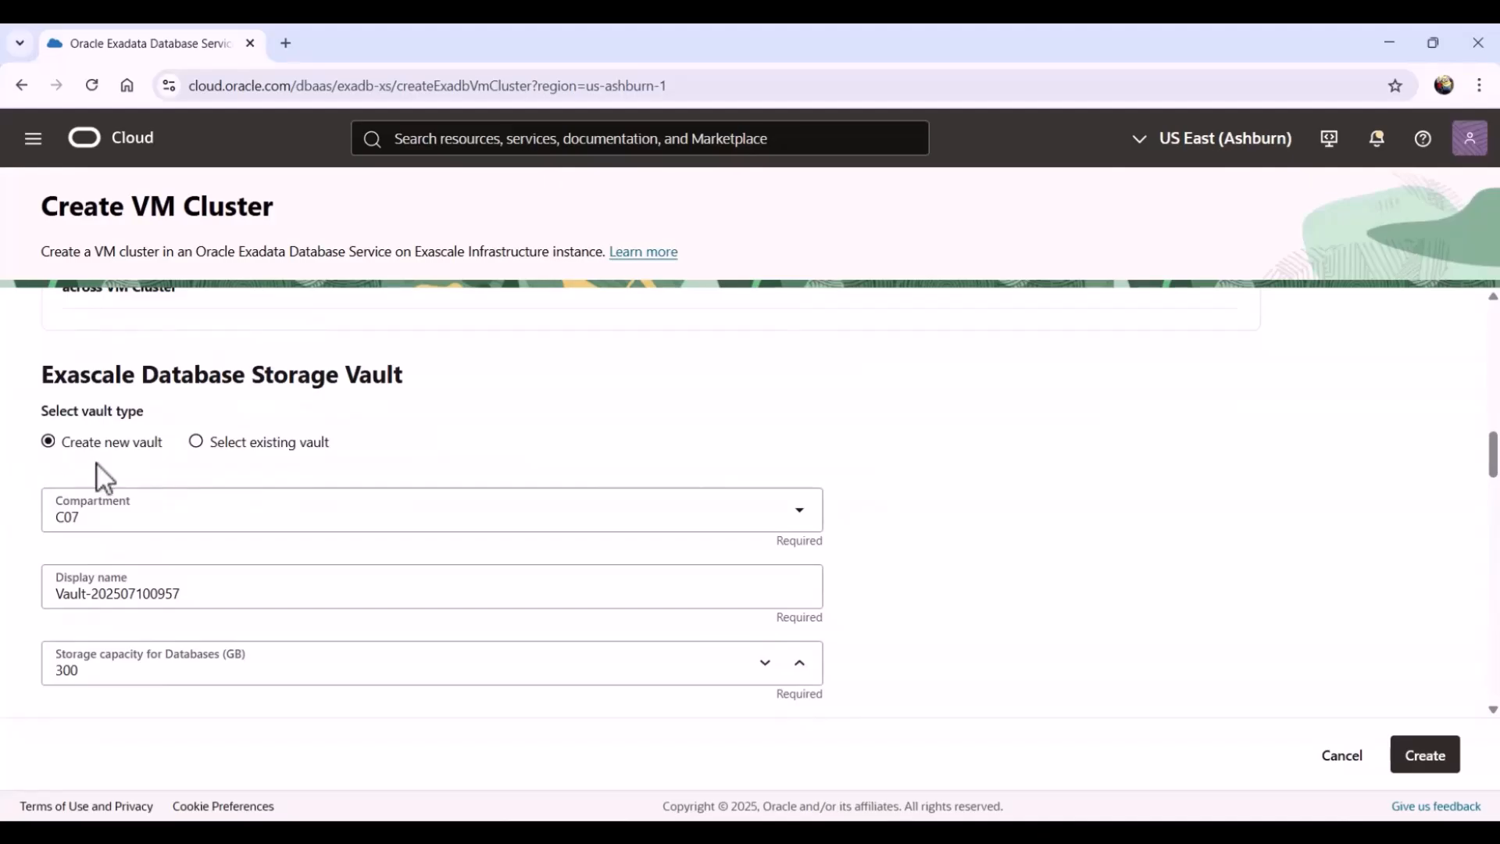
{"action": "left_click", "coordinate": [198, 599]}
{"action": "left_click_drag", "start_coordinate": [197, 598], "coordinate": [36, 602]}
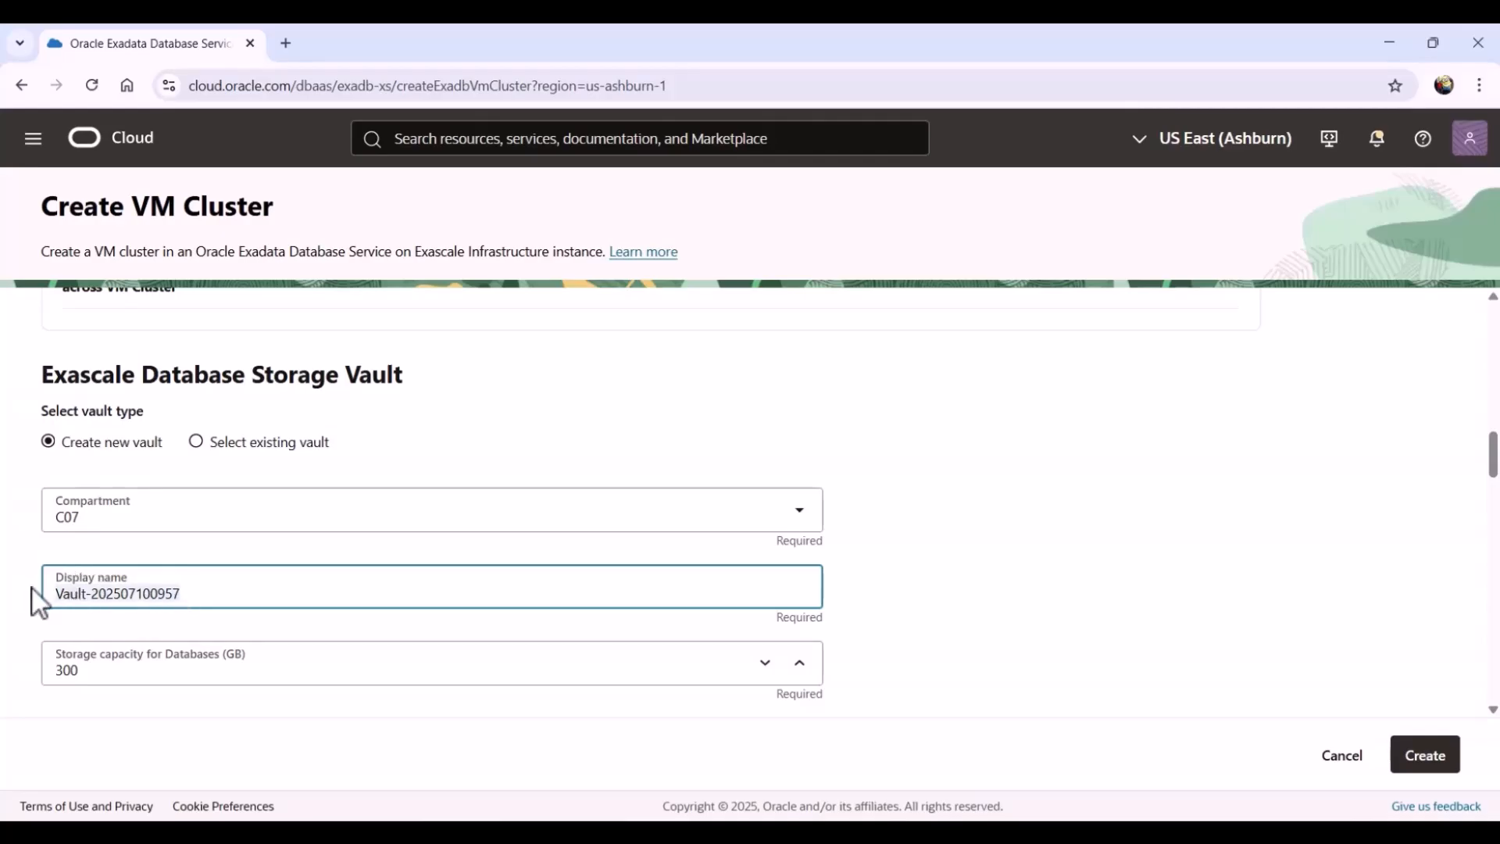
{"action": "type", "text": "E"}
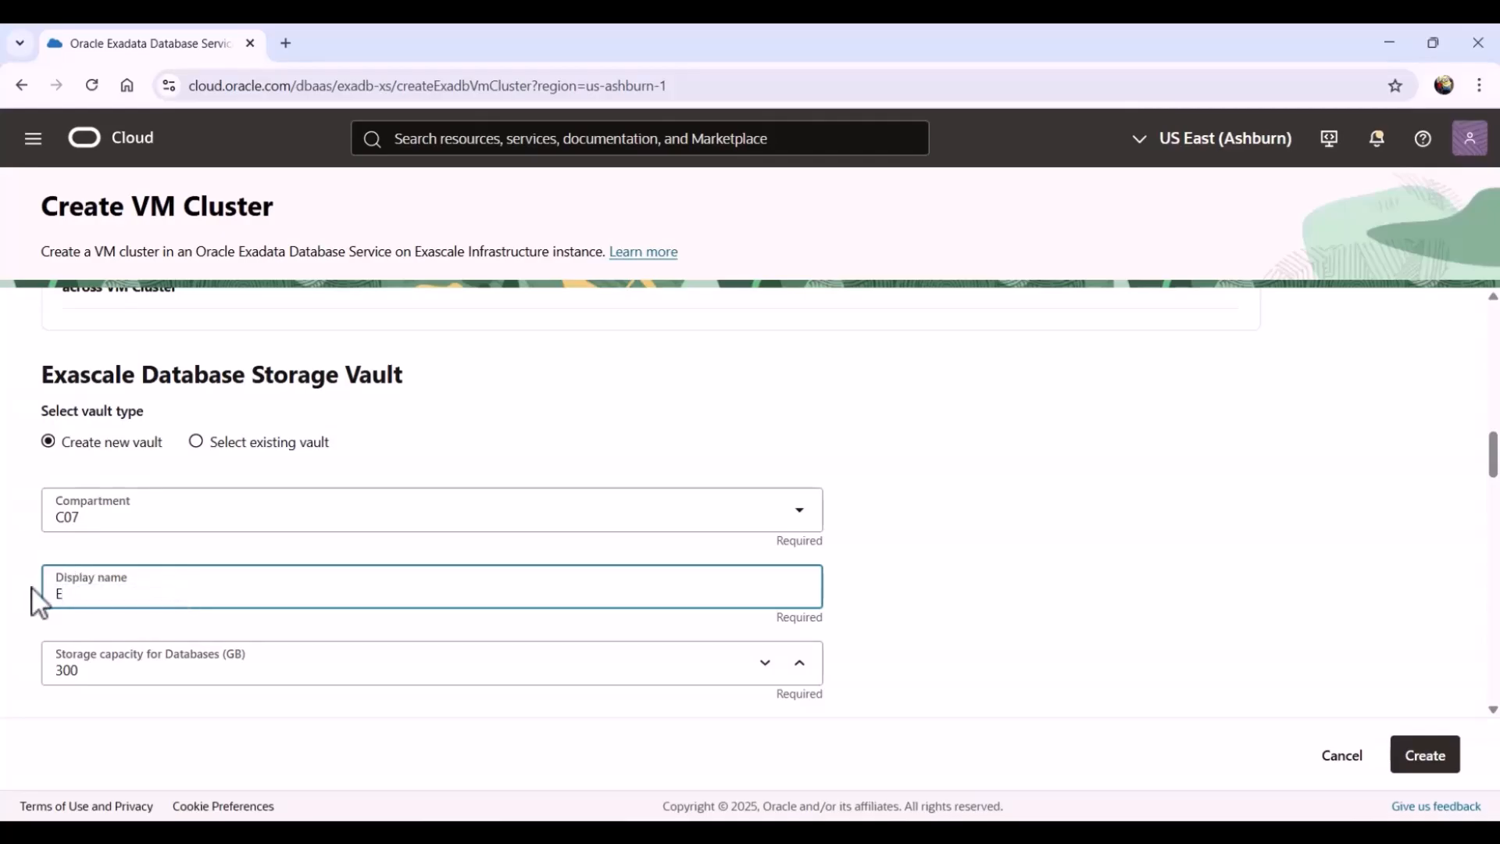
{"action": "type", "text": "xaVMVault"}
{"action": "left_click", "coordinate": [158, 663]}
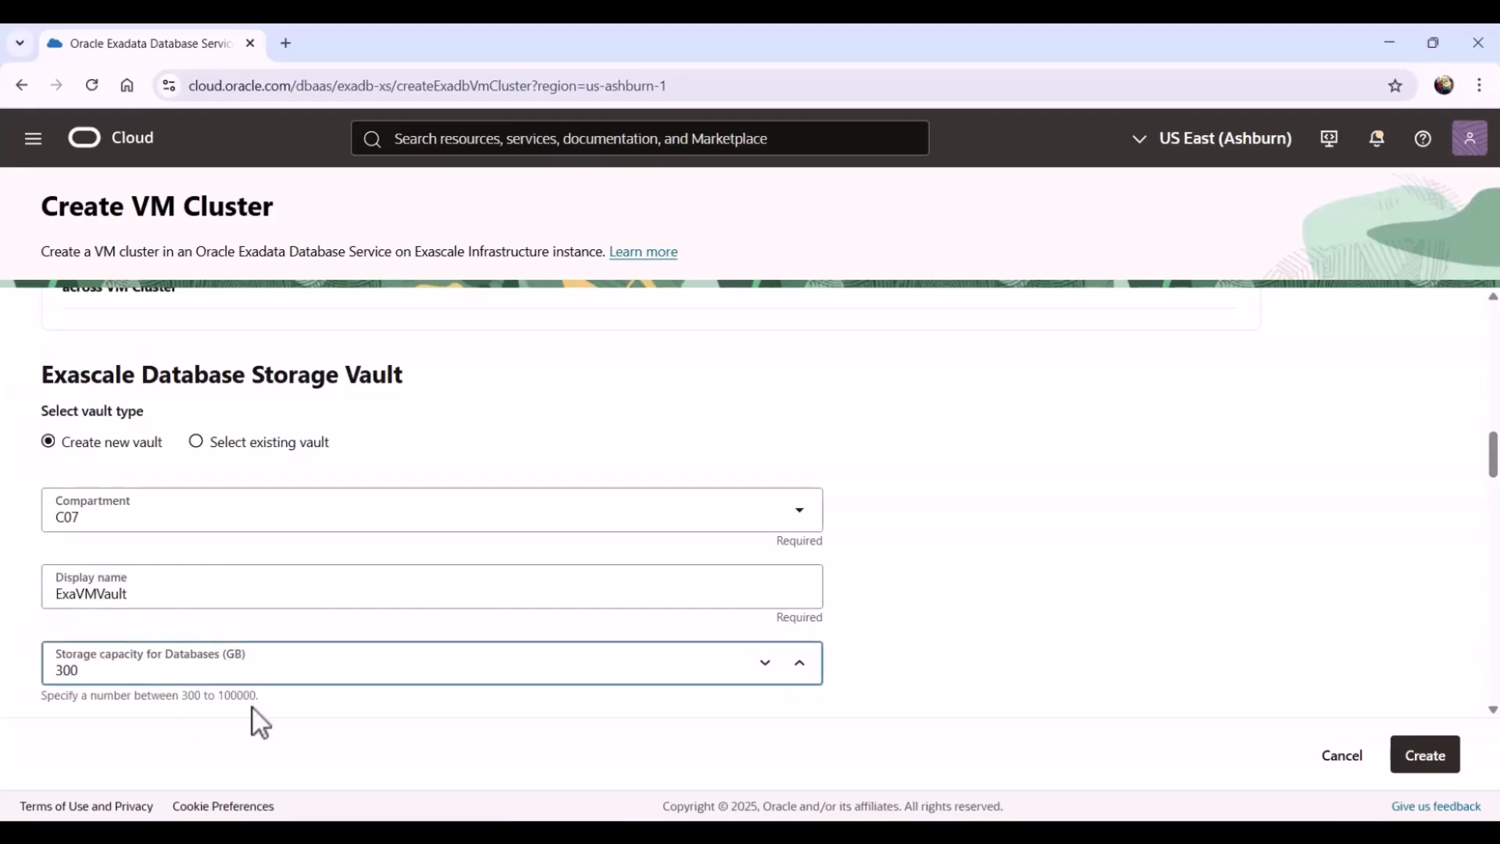
{"action": "left_click", "coordinate": [1051, 656]}
- Check the available Grid Infrastructure releases and versions, keeping the preselected options
{"action": "scroll", "coordinate": [997, 597], "scroll_direction": "down", "scroll_amount": 4}
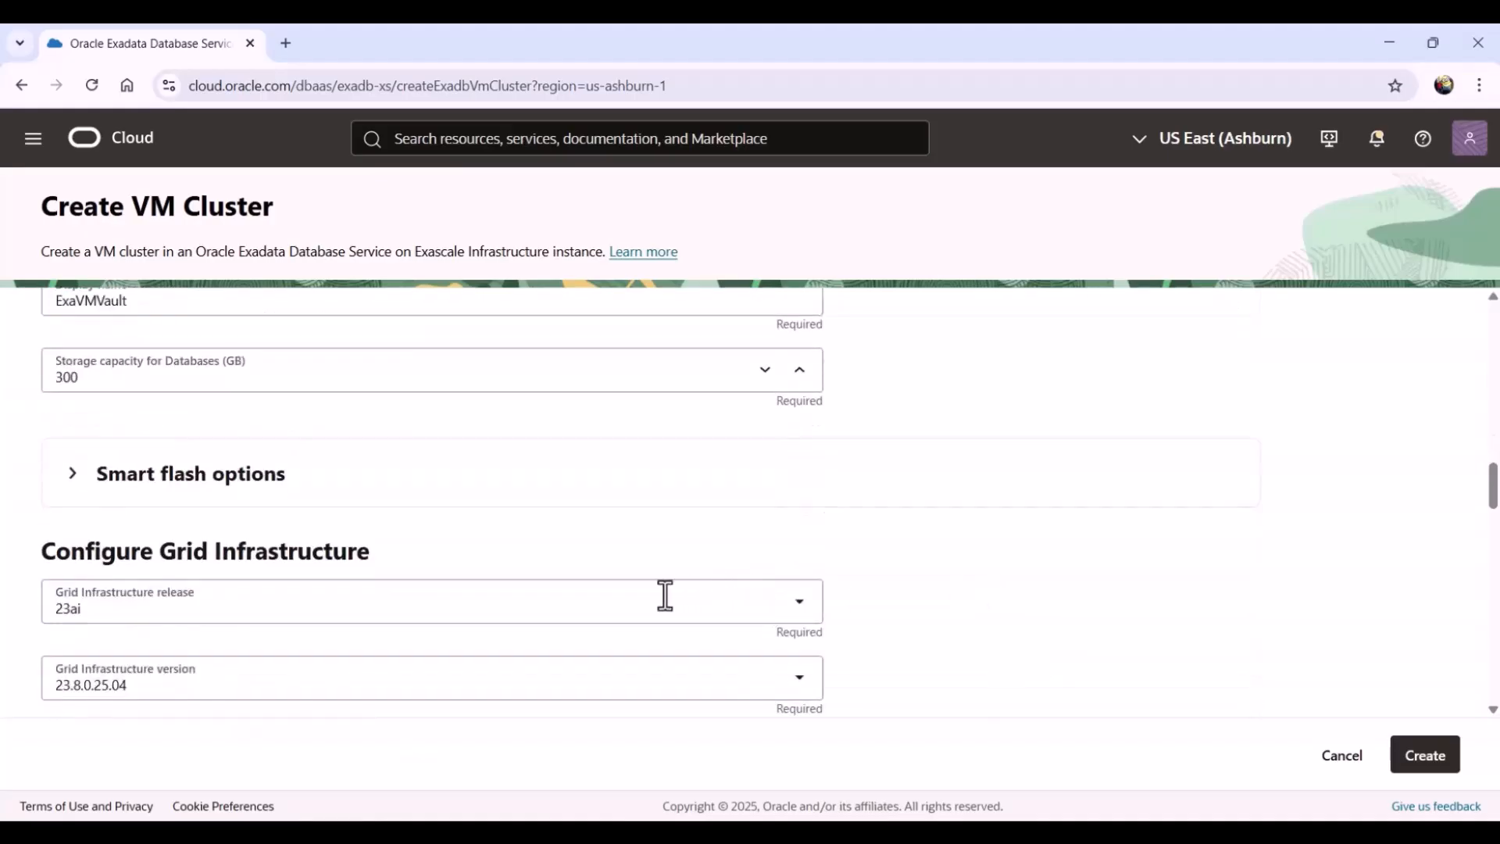
{"action": "left_click", "coordinate": [718, 608]}
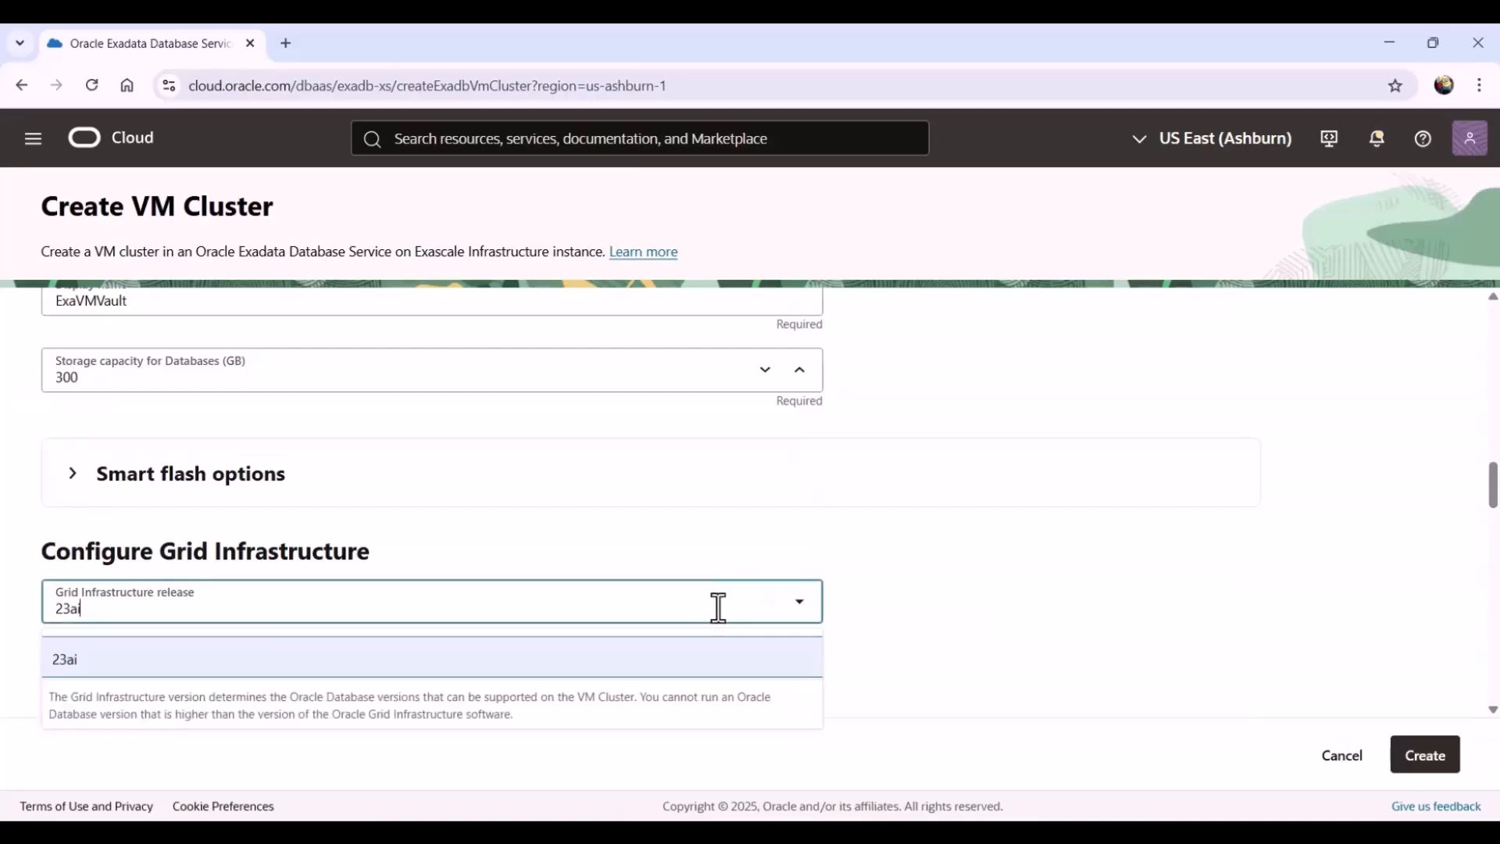
{"action": "left_click", "coordinate": [1001, 605]}
{"action": "scroll", "coordinate": [986, 602], "scroll_direction": "down", "scroll_amount": 3}
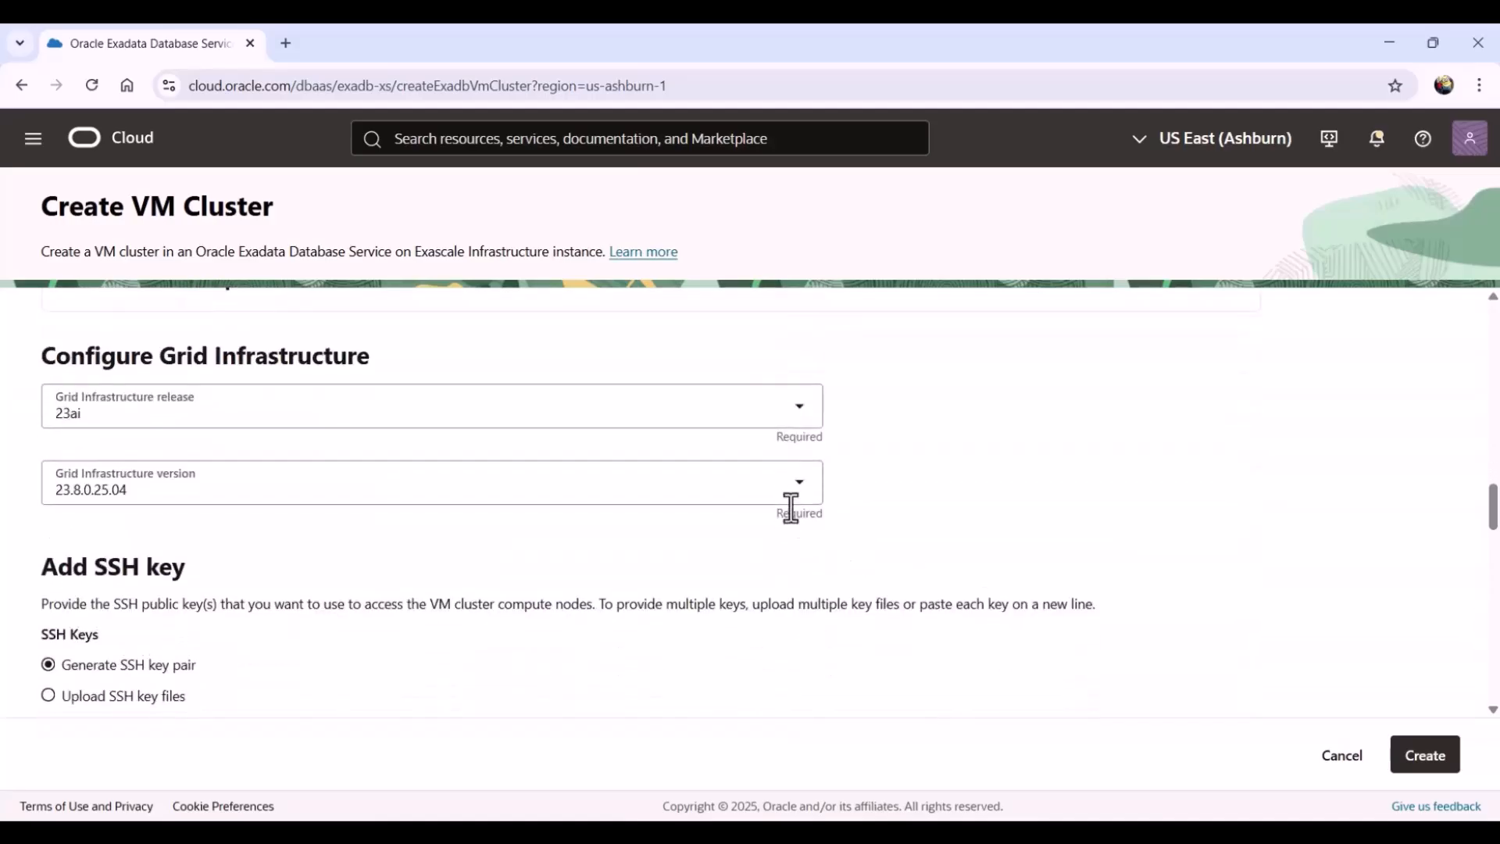
{"action": "left_click", "coordinate": [779, 498]}
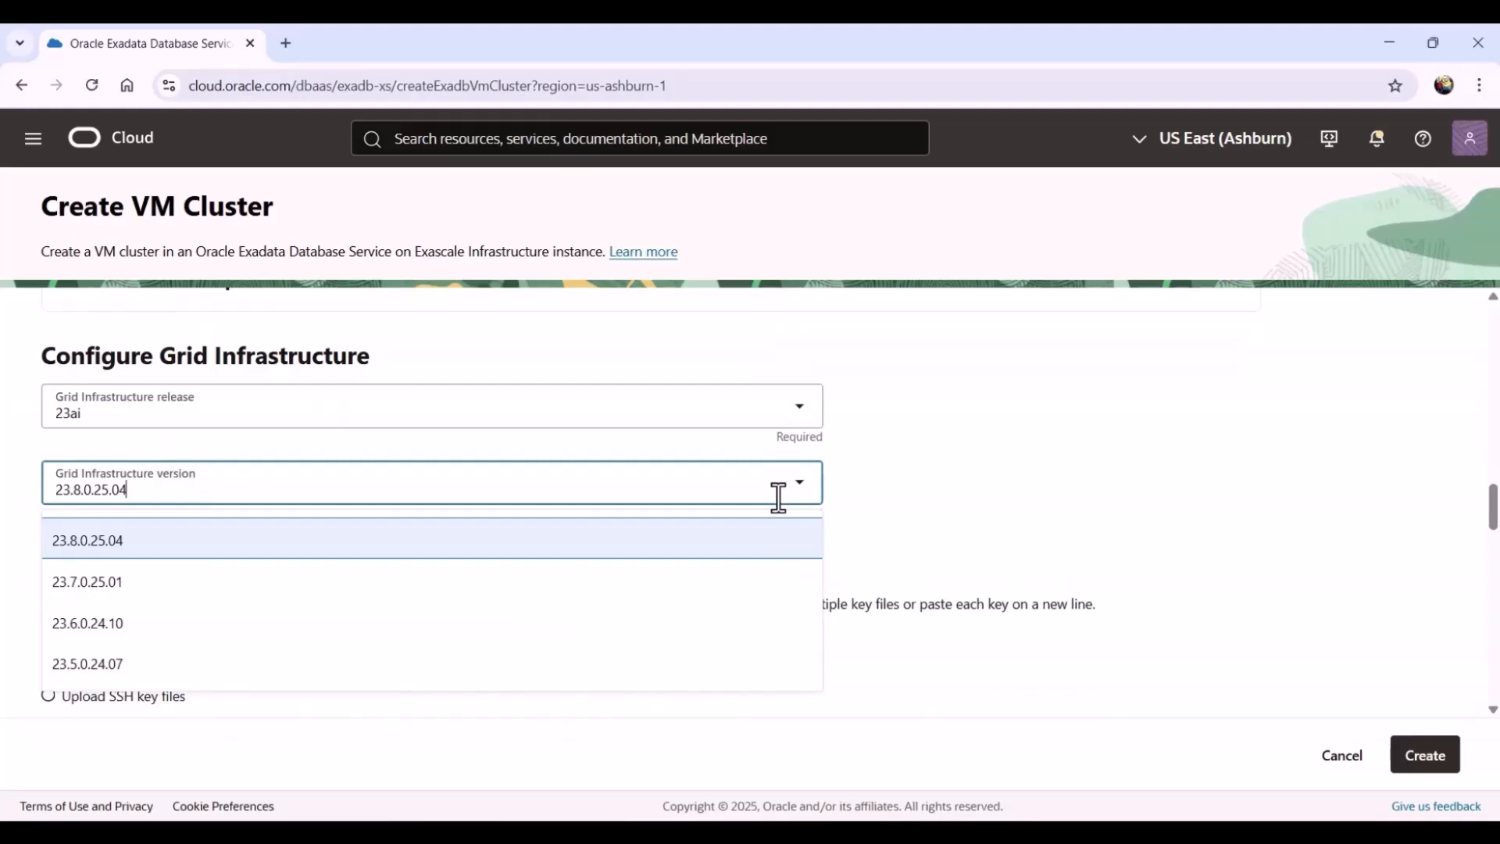
{"action": "left_click", "coordinate": [964, 504]}
- Provide SSH access by uploading the public key file ssh-key-2025-07-10.key.pub
{"action": "scroll", "coordinate": [242, 658], "scroll_direction": "down", "scroll_amount": 4}
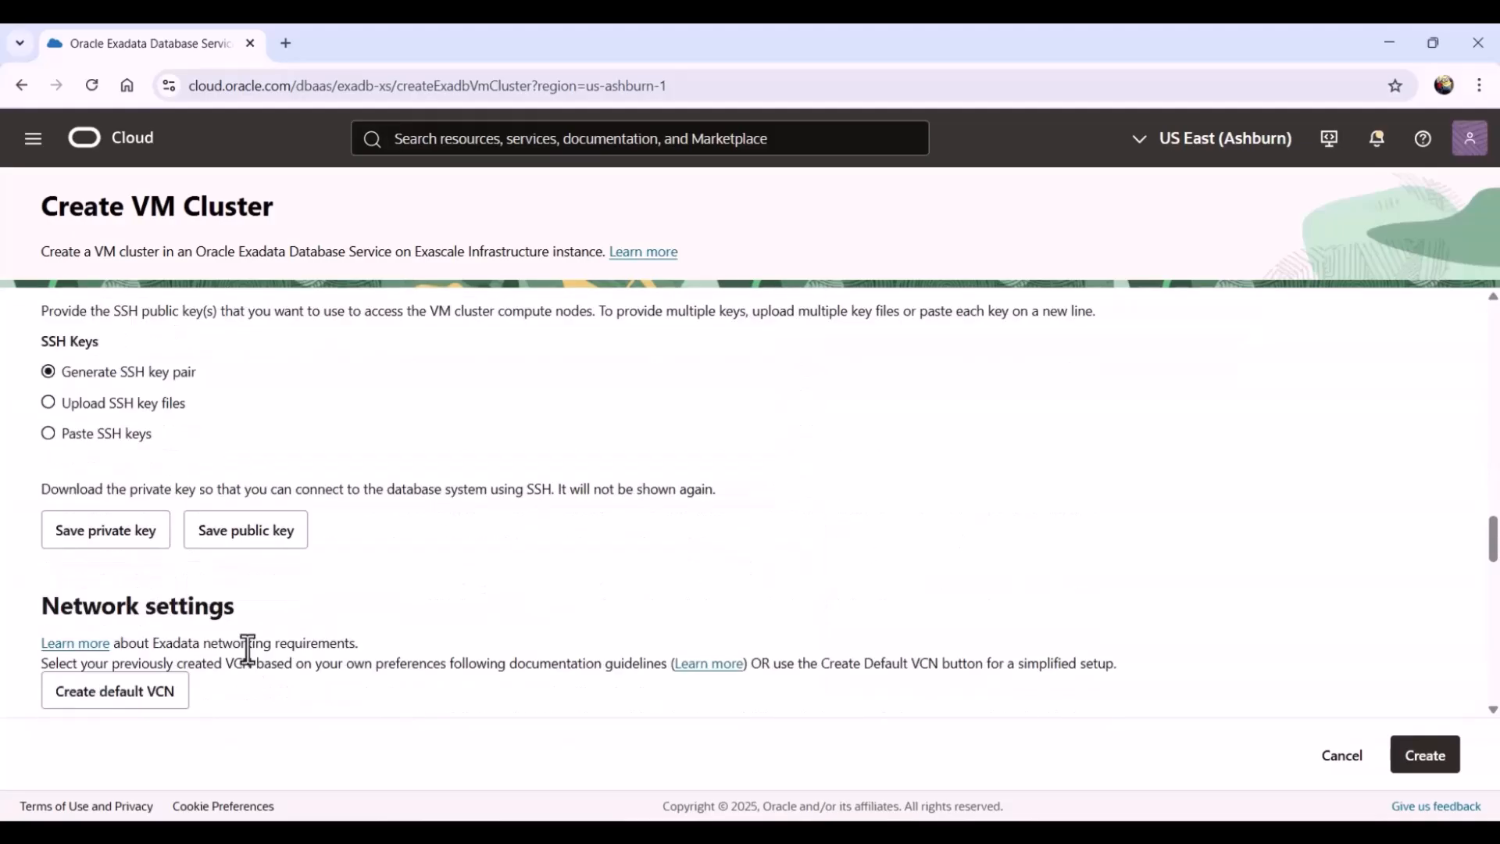
{"action": "scroll", "coordinate": [167, 519], "scroll_direction": "up", "scroll_amount": 2}
{"action": "left_click", "coordinate": [168, 501]}
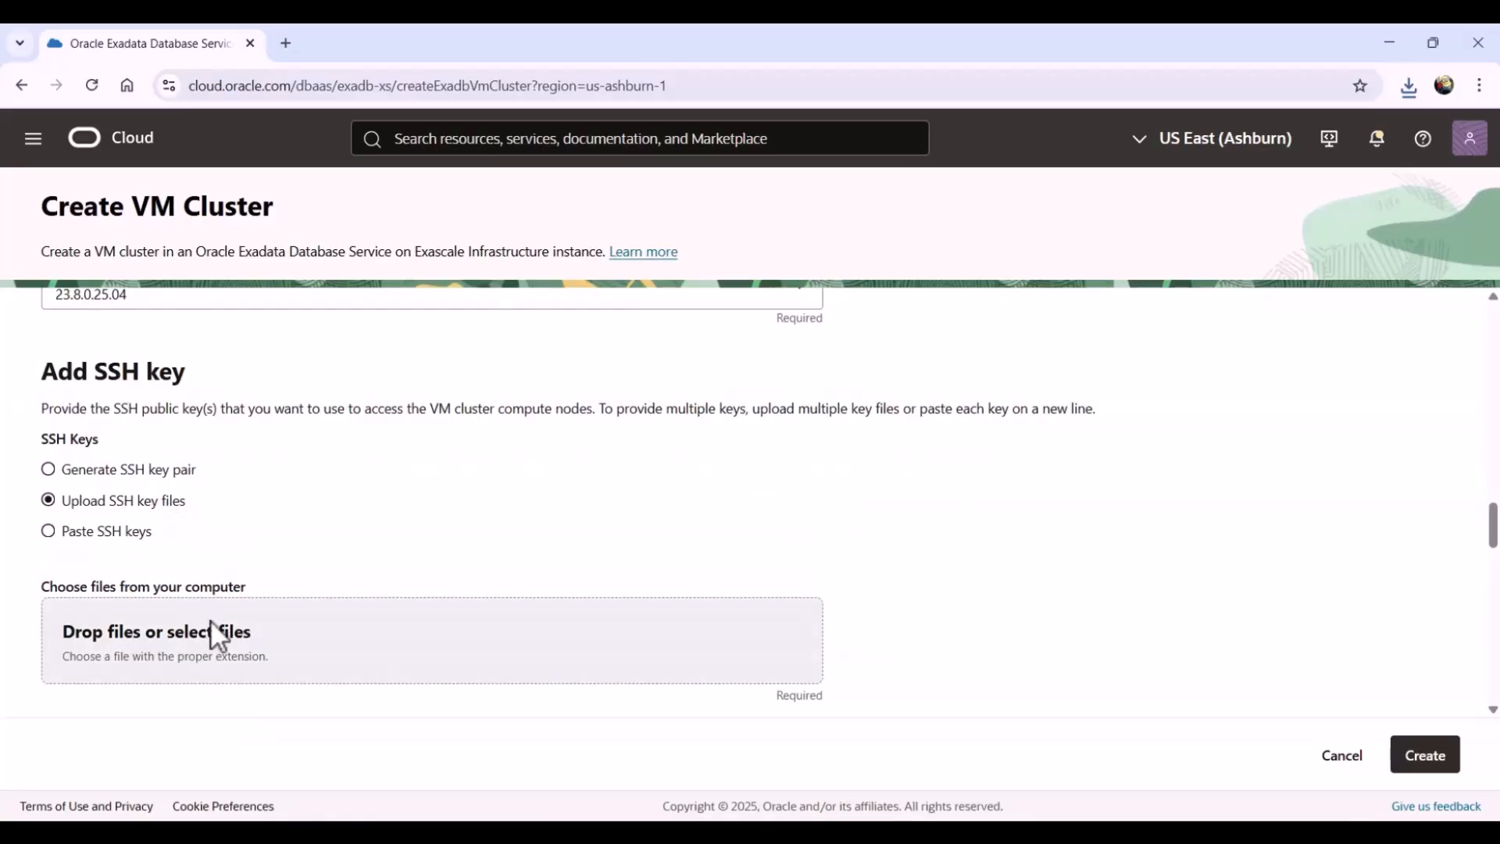
{"action": "scroll", "coordinate": [382, 470], "scroll_direction": "down", "scroll_amount": 4}
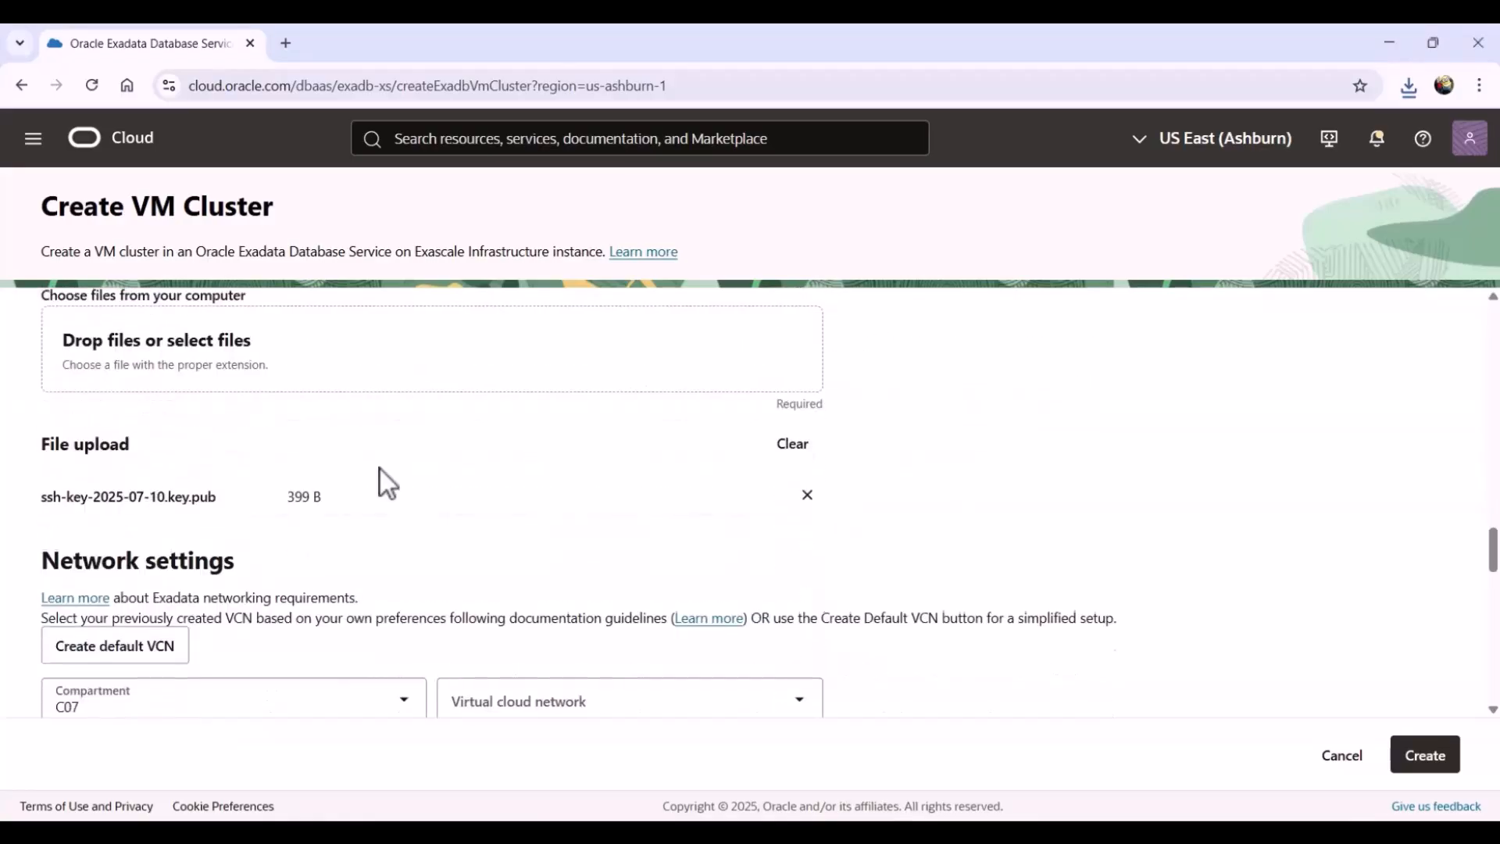
- Choose ExaVCN as the virtual cloud network and public subnet-ExaVCN as the client subnet
{"action": "scroll", "coordinate": [382, 471], "scroll_direction": "down", "scroll_amount": 3}
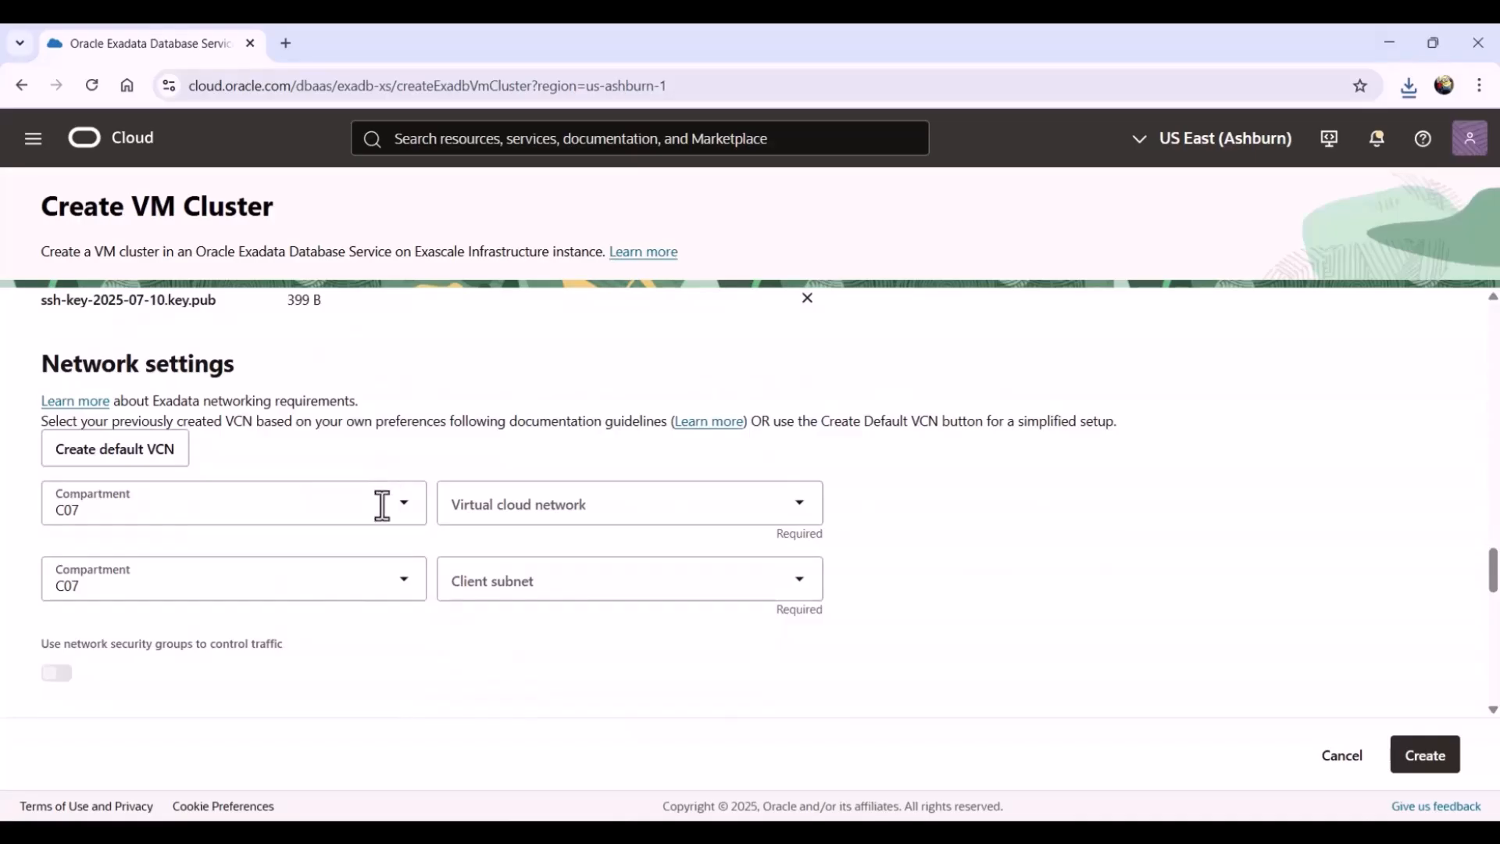
{"action": "left_click", "coordinate": [807, 514]}
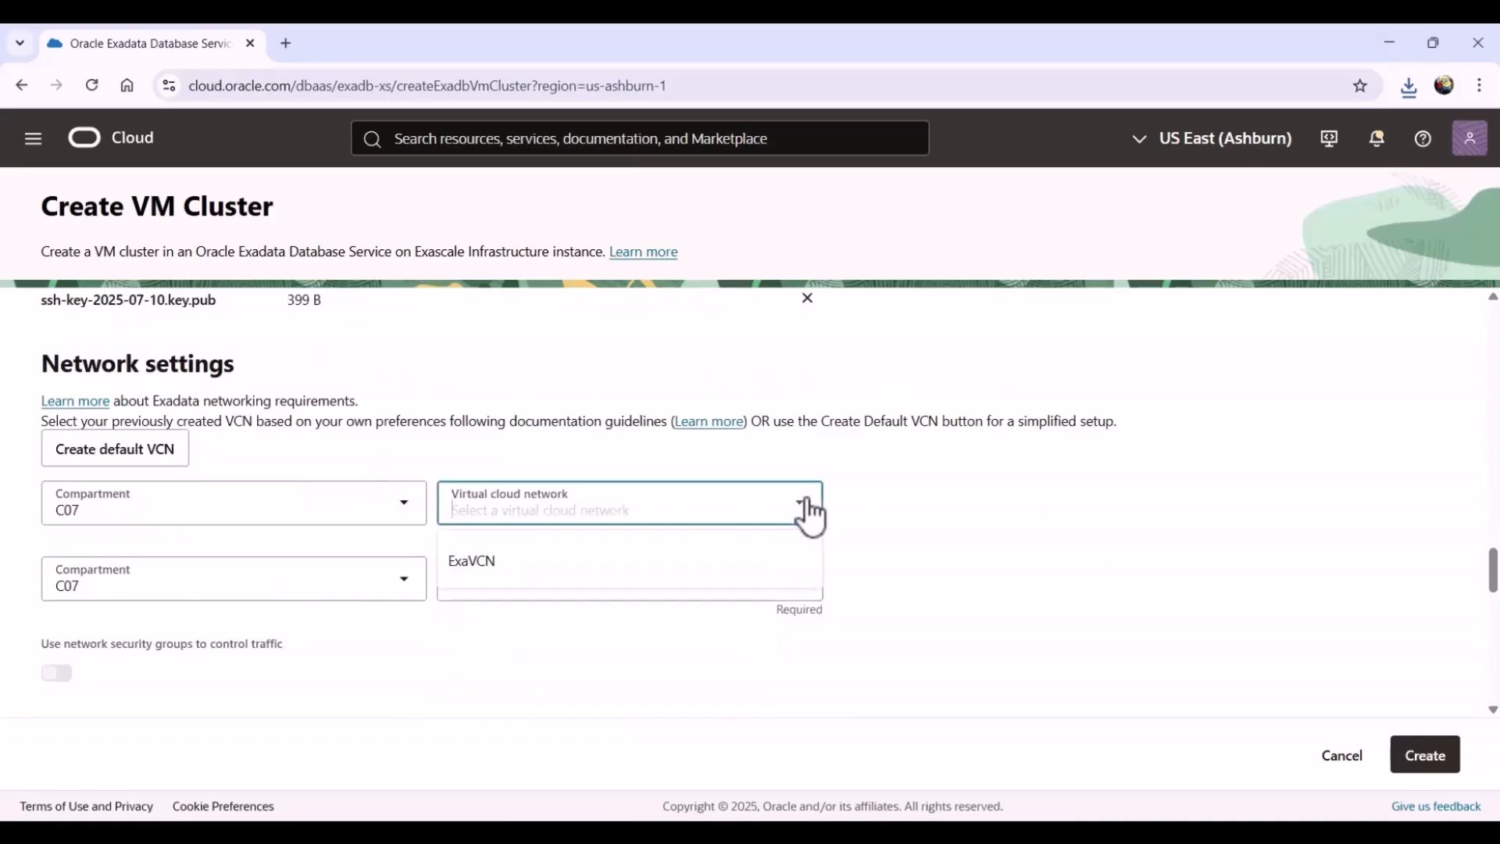
{"action": "left_click", "coordinate": [498, 566]}
{"action": "left_click", "coordinate": [565, 579]}
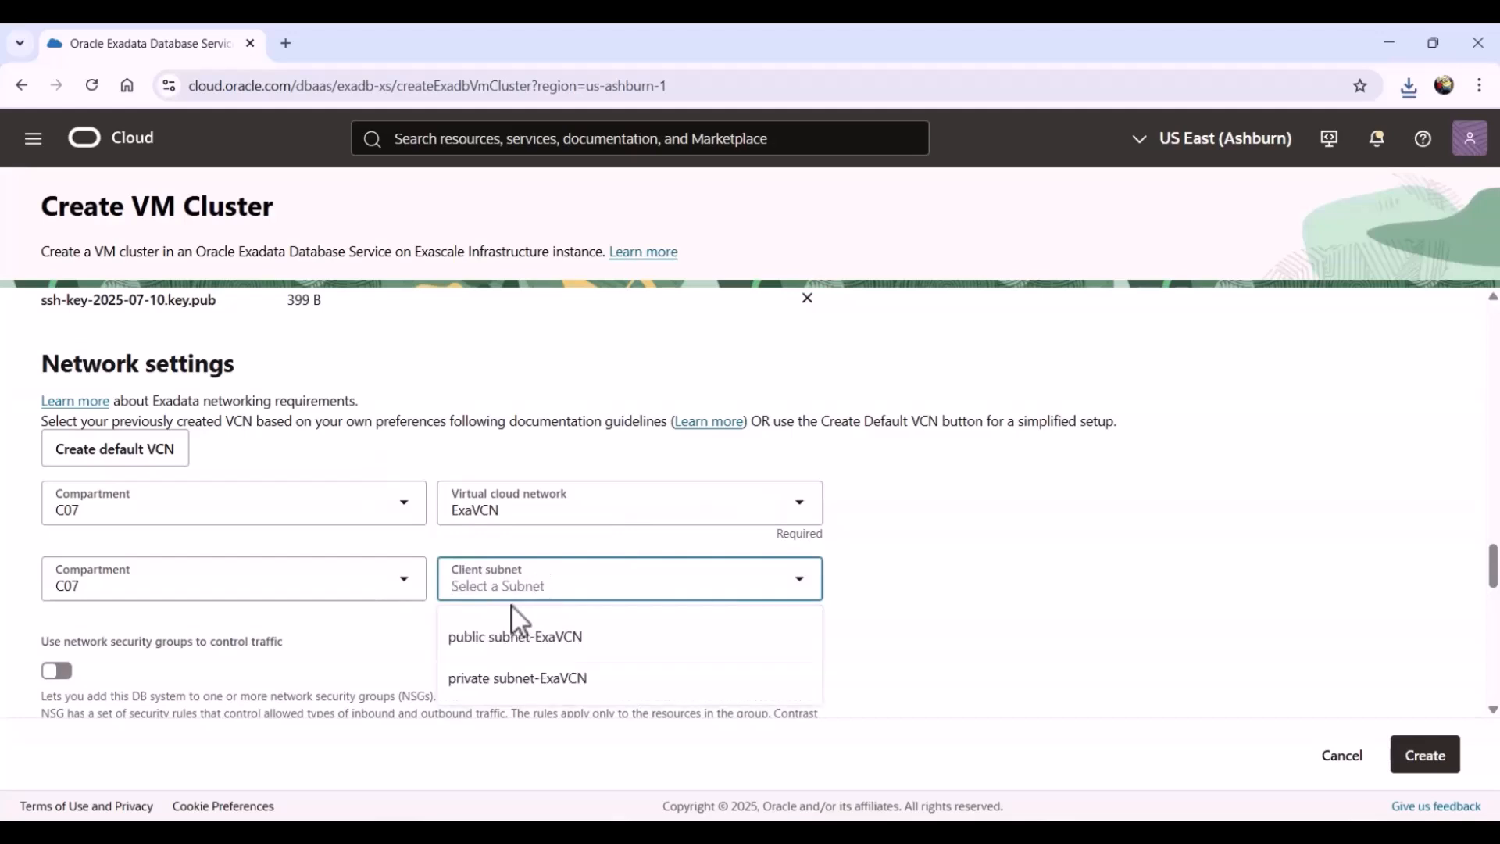
{"action": "left_click", "coordinate": [503, 638]}
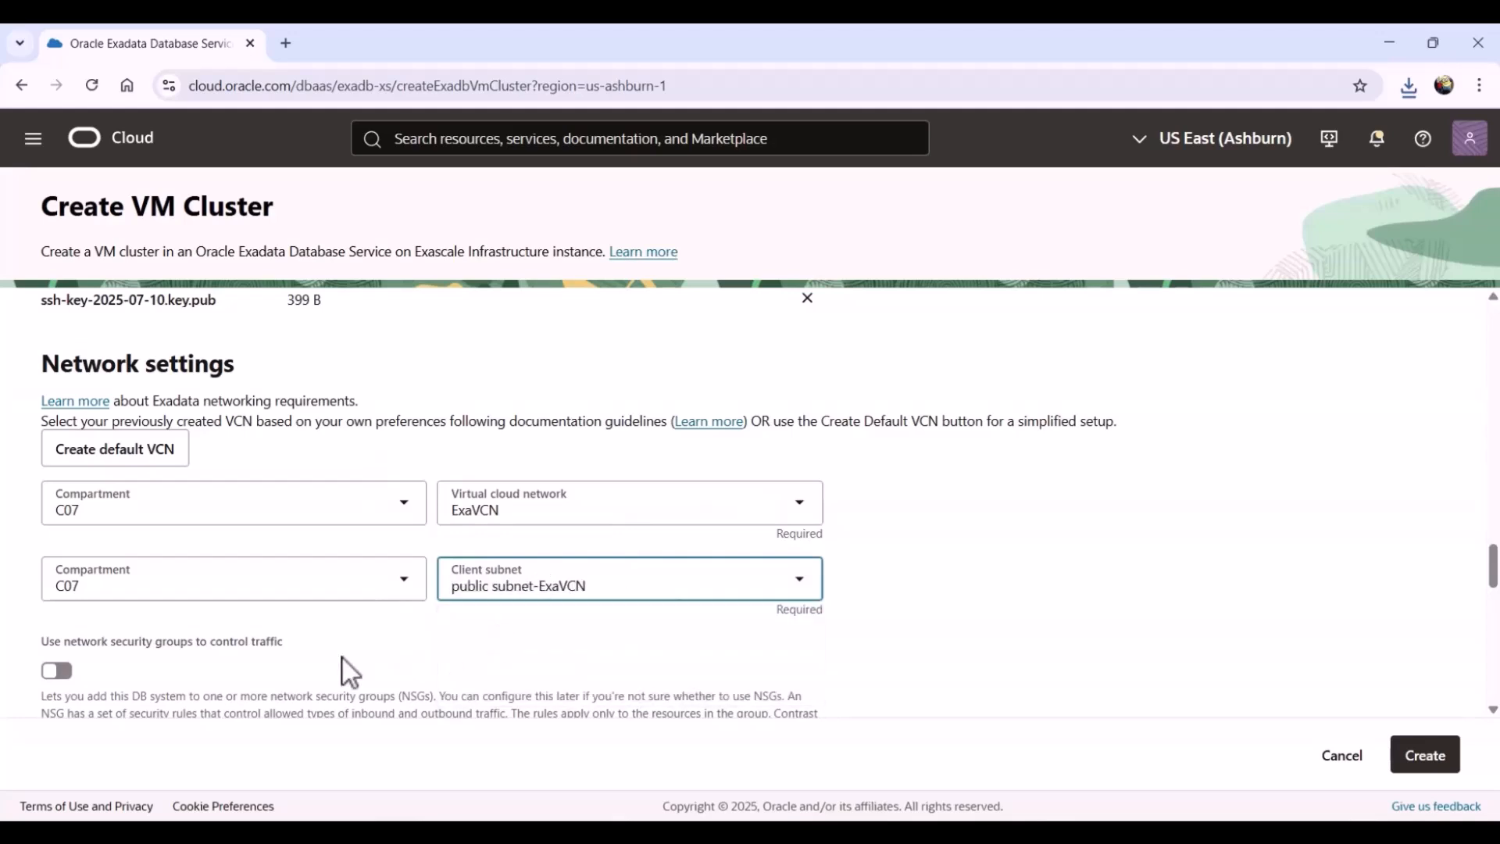
- Select private subnet-ExaVCN as the backup subnet
{"action": "scroll", "coordinate": [344, 659], "scroll_direction": "down", "scroll_amount": 2}
{"action": "scroll", "coordinate": [342, 659], "scroll_direction": "down", "scroll_amount": 2}
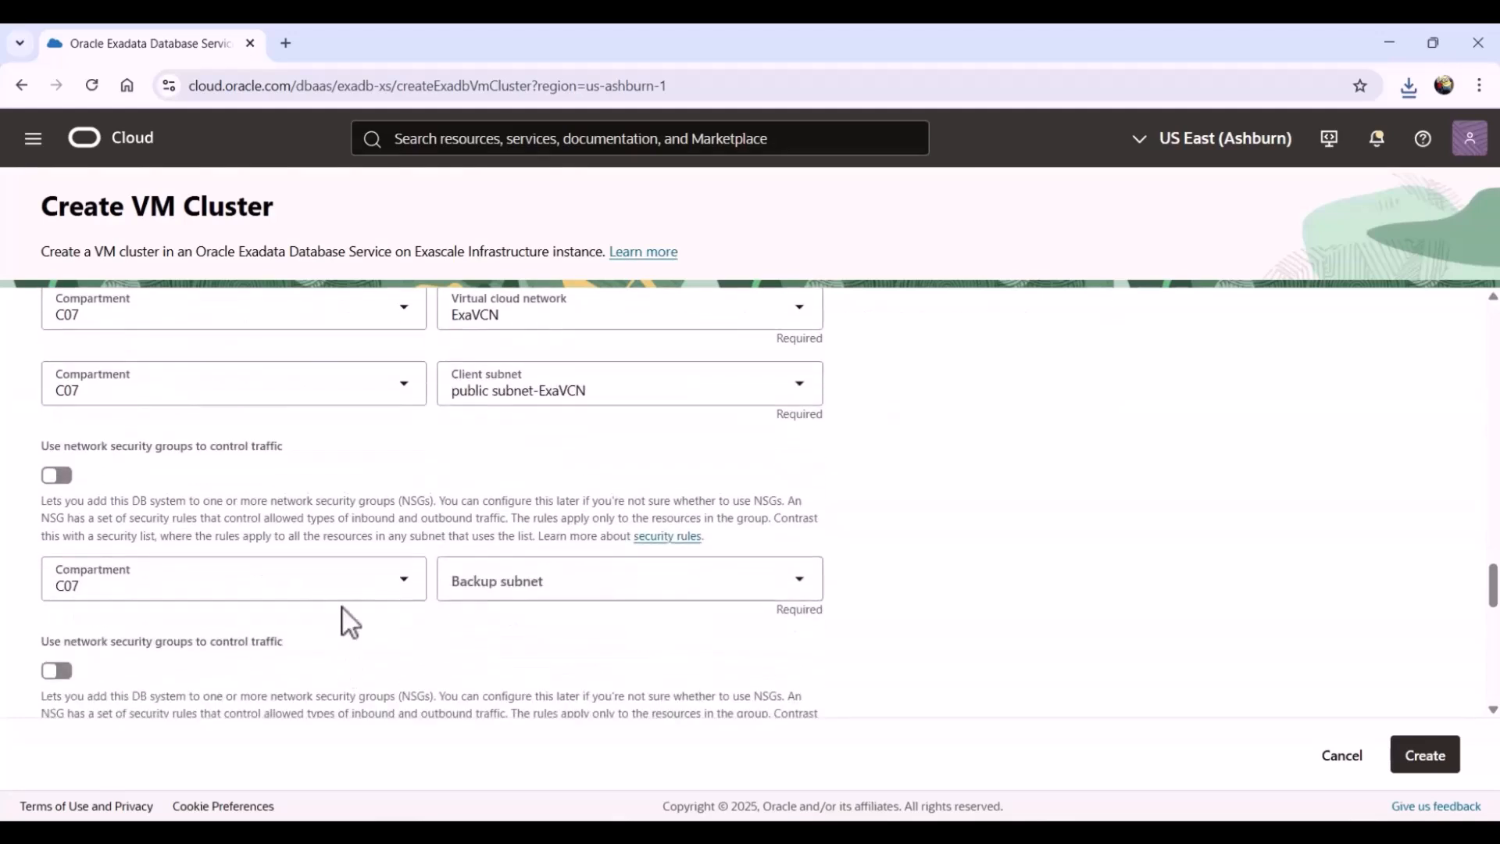
{"action": "left_click", "coordinate": [498, 589]}
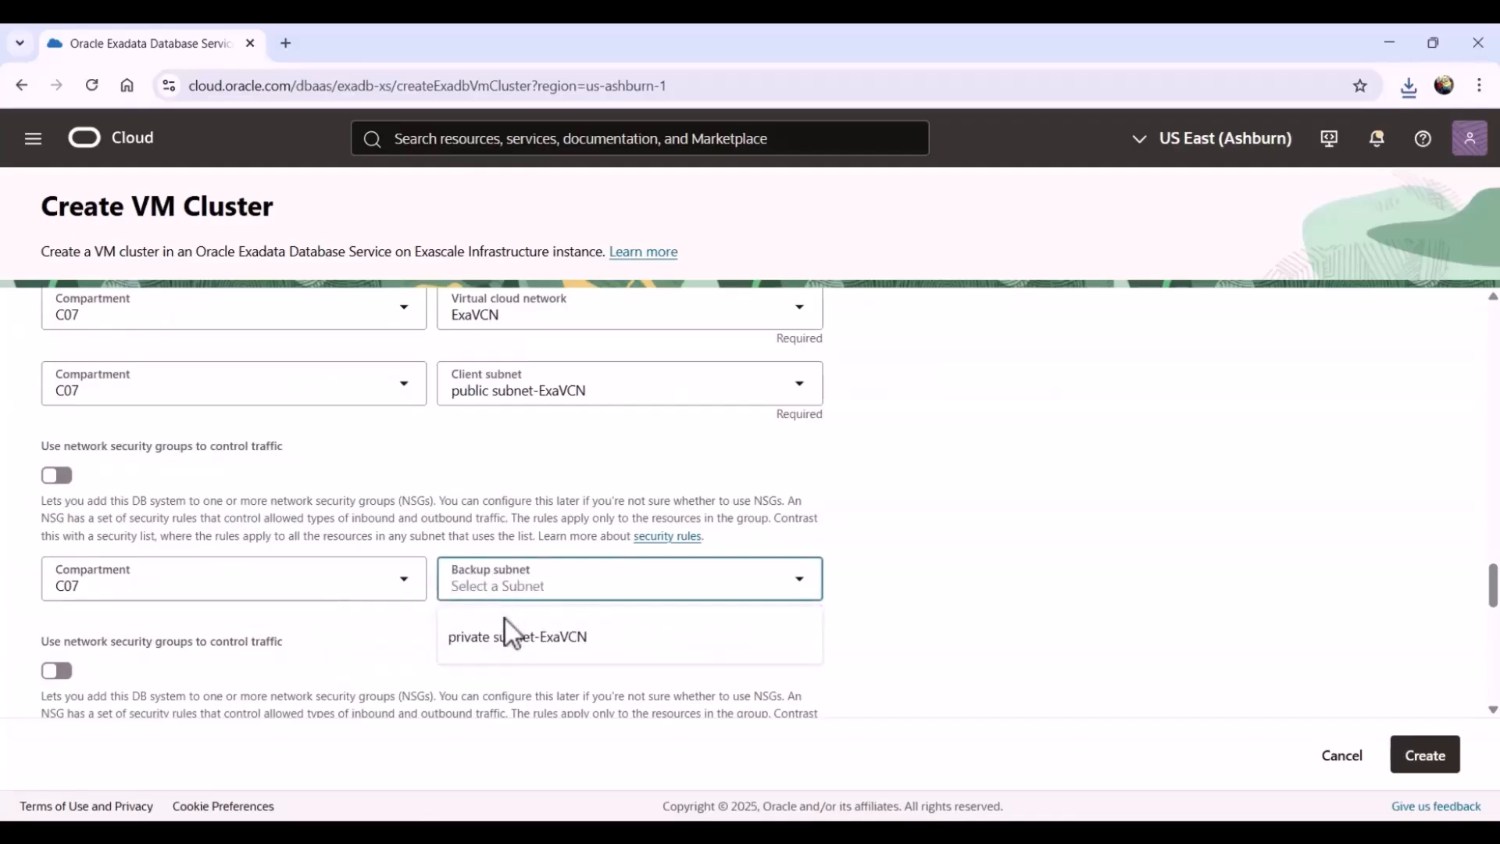
{"action": "left_click", "coordinate": [505, 624]}
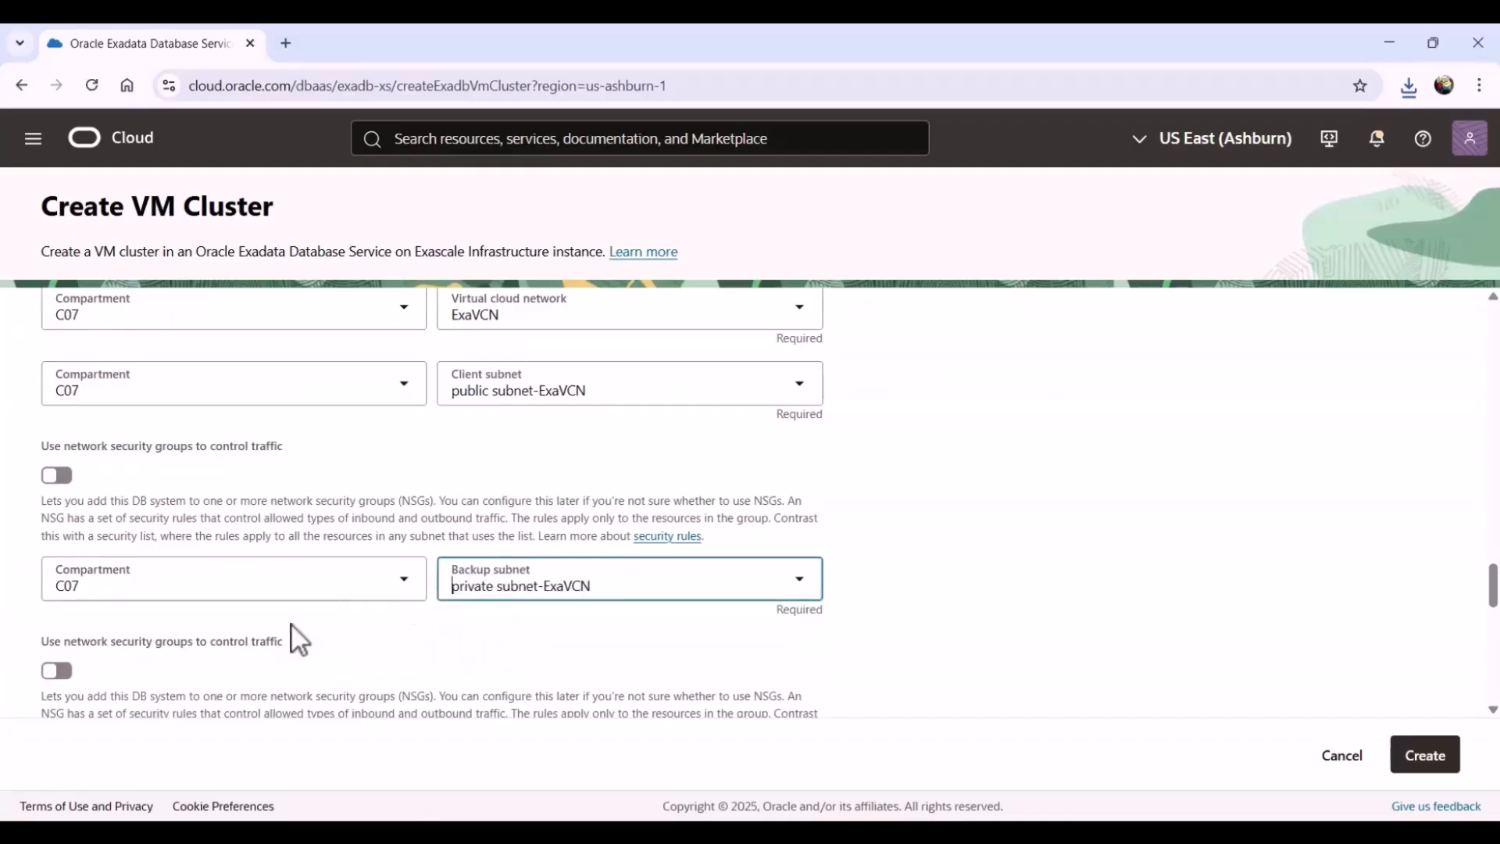
- Set the hostname prefix to ExaVMHost in the network settings
{"action": "scroll", "coordinate": [293, 626], "scroll_direction": "down", "scroll_amount": 1}
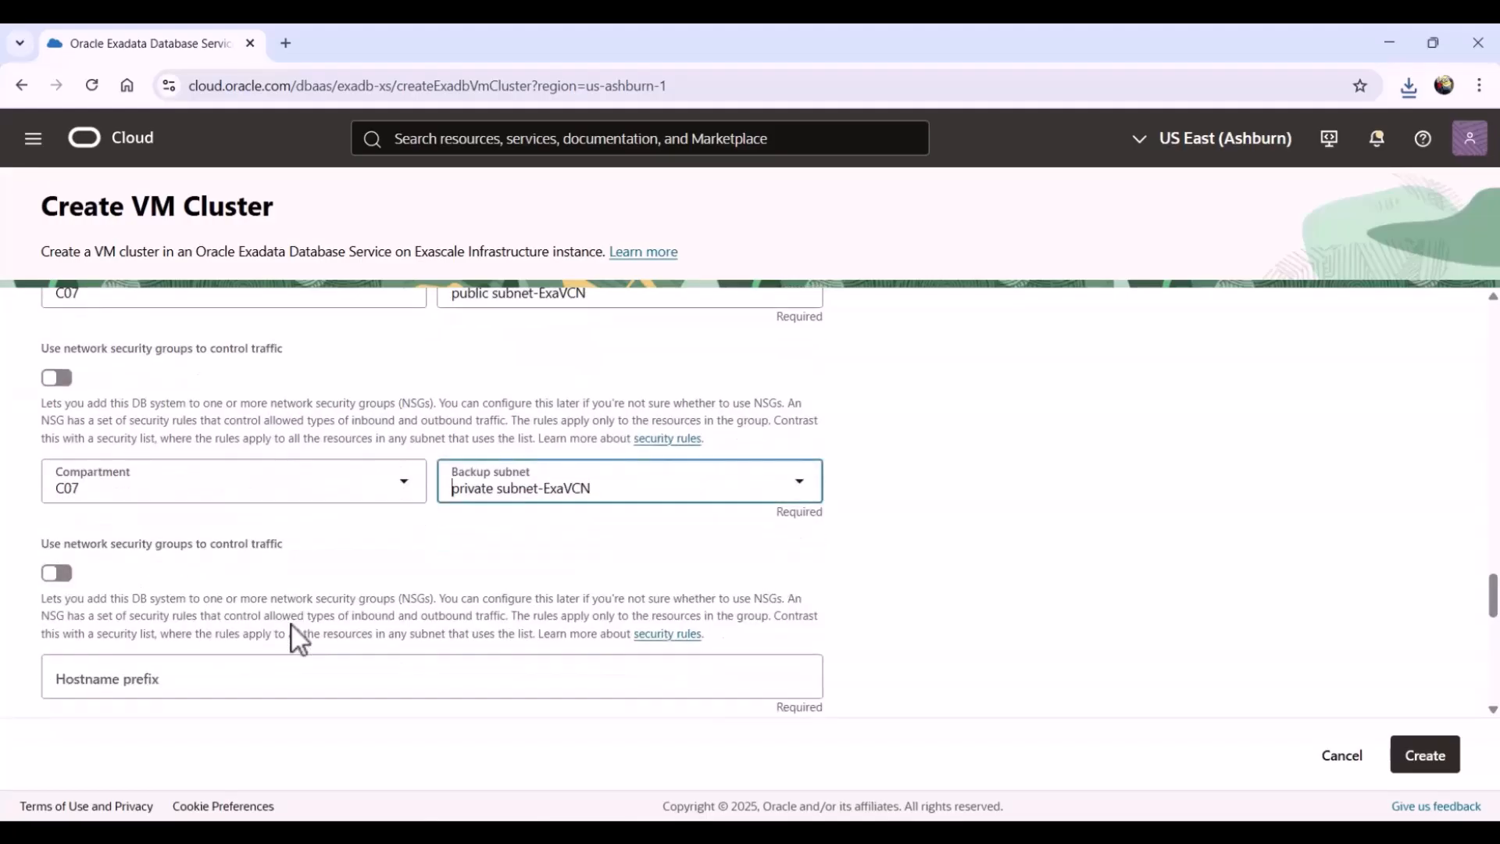
{"action": "scroll", "coordinate": [292, 626], "scroll_direction": "down", "scroll_amount": 1}
{"action": "left_click", "coordinate": [290, 597]}
{"action": "type", "text": "ExaV"}
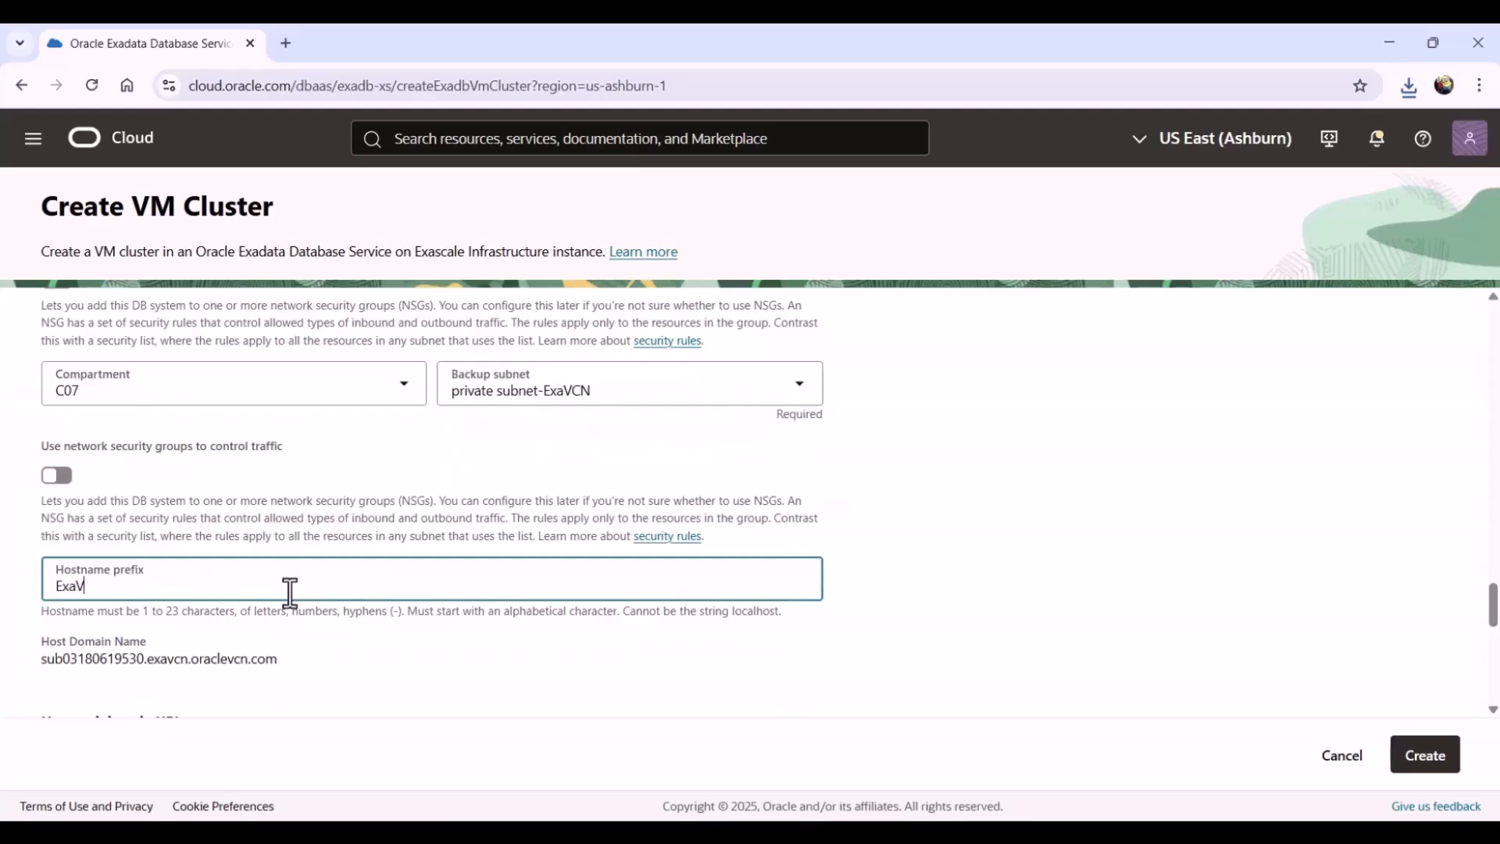
{"action": "type", "text": "MHost"}
{"action": "scroll", "coordinate": [383, 566], "scroll_direction": "down", "scroll_amount": 1}
{"action": "left_click", "coordinate": [383, 563]}
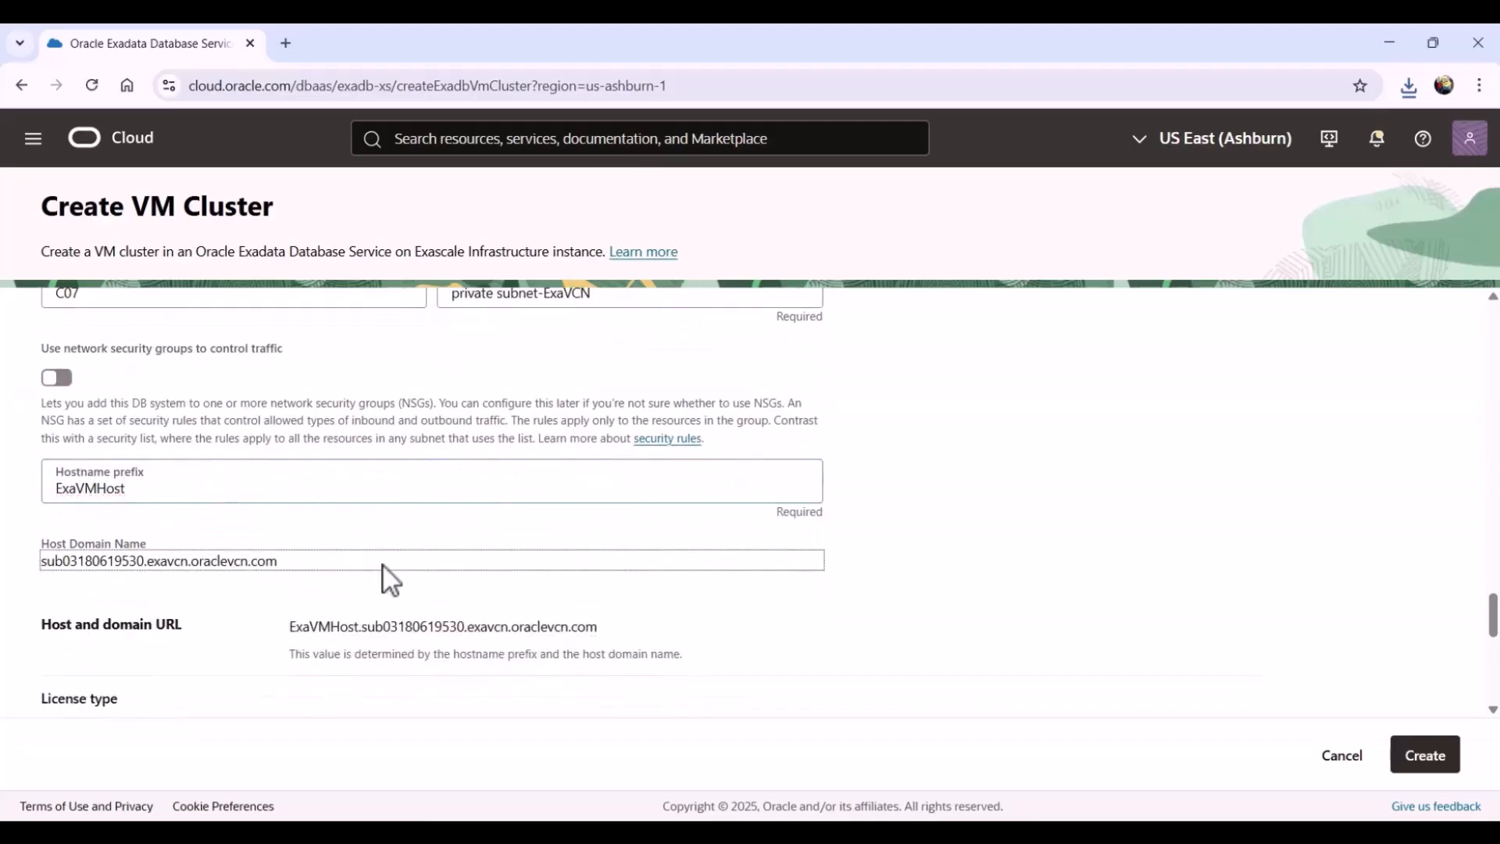
{"action": "left_click", "coordinate": [833, 586]}
{"action": "scroll", "coordinate": [833, 586], "scroll_direction": "down", "scroll_amount": 1}
{"action": "scroll", "coordinate": [833, 586], "scroll_direction": "down", "scroll_amount": 1}
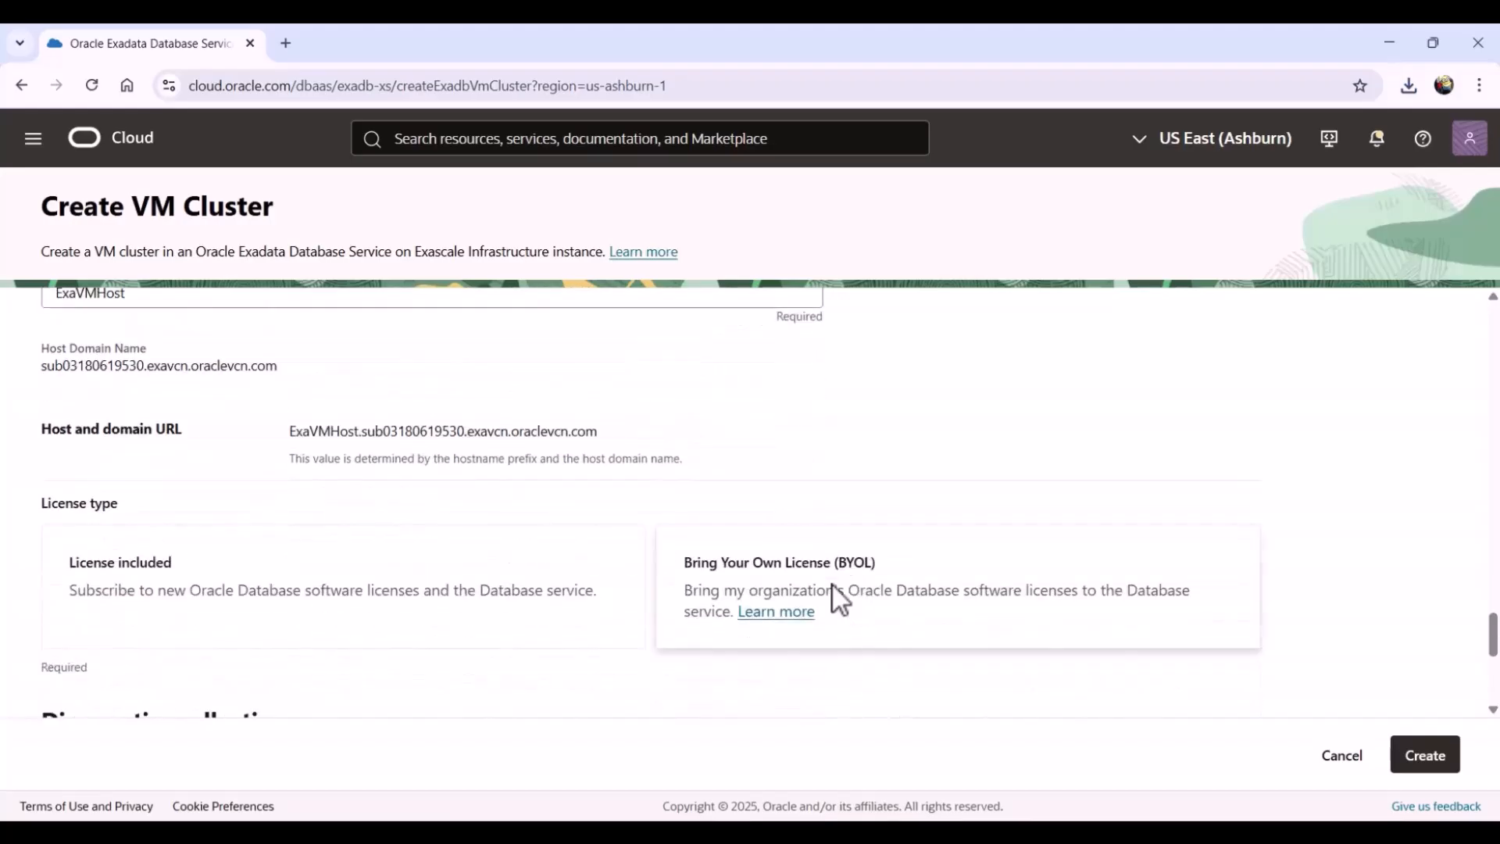
- Choose License included as the license type and disable diagnostic events, health monitoring, and incident logs and trace collection
{"action": "left_click", "coordinate": [545, 602]}
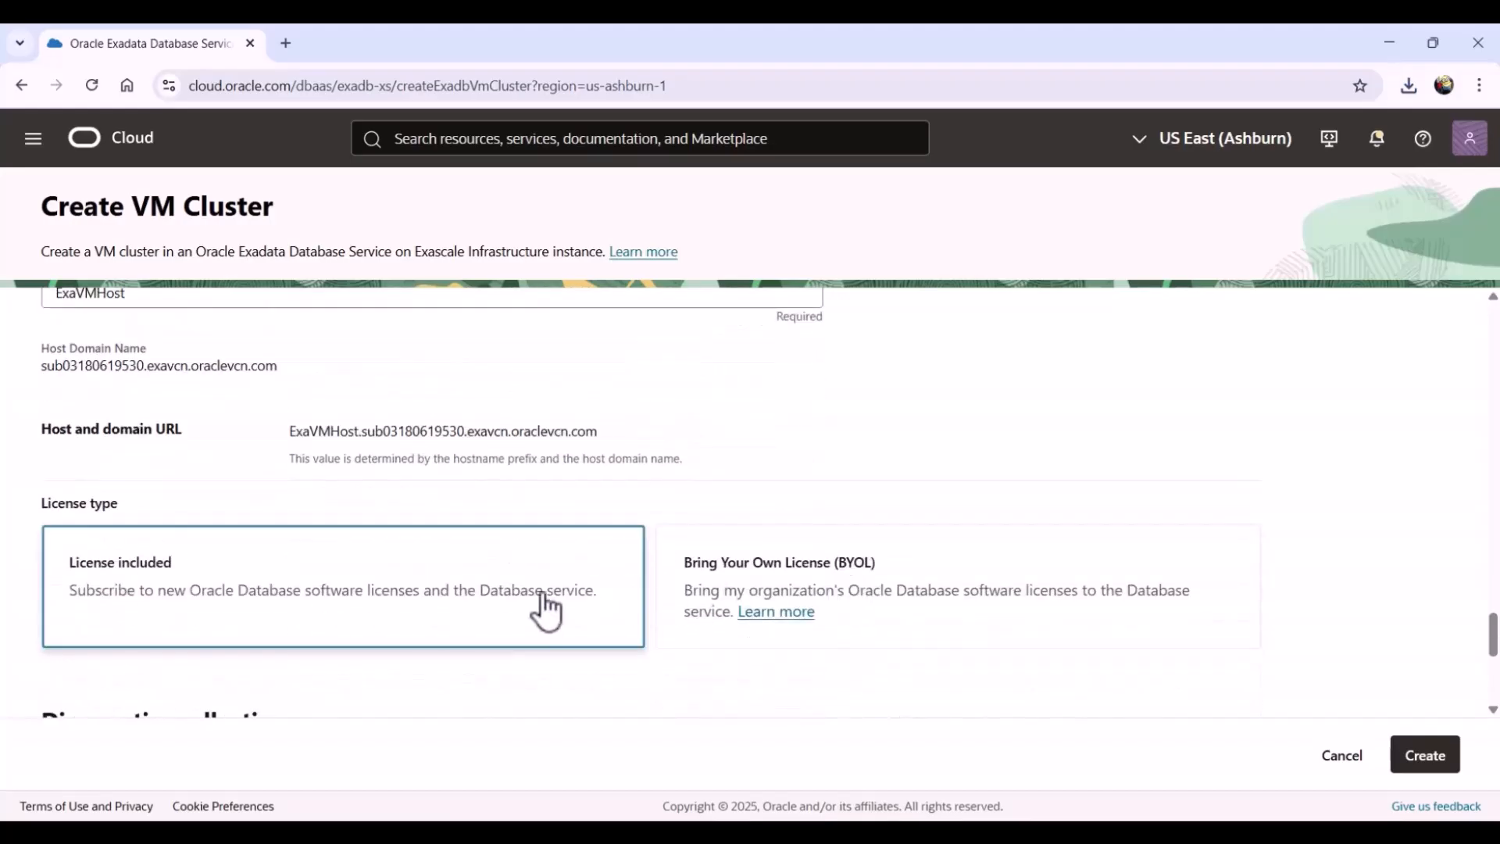
{"action": "scroll", "coordinate": [546, 601], "scroll_direction": "down", "scroll_amount": 1}
{"action": "scroll", "coordinate": [545, 602], "scroll_direction": "down", "scroll_amount": 1}
{"action": "scroll", "coordinate": [546, 602], "scroll_direction": "down", "scroll_amount": 2}
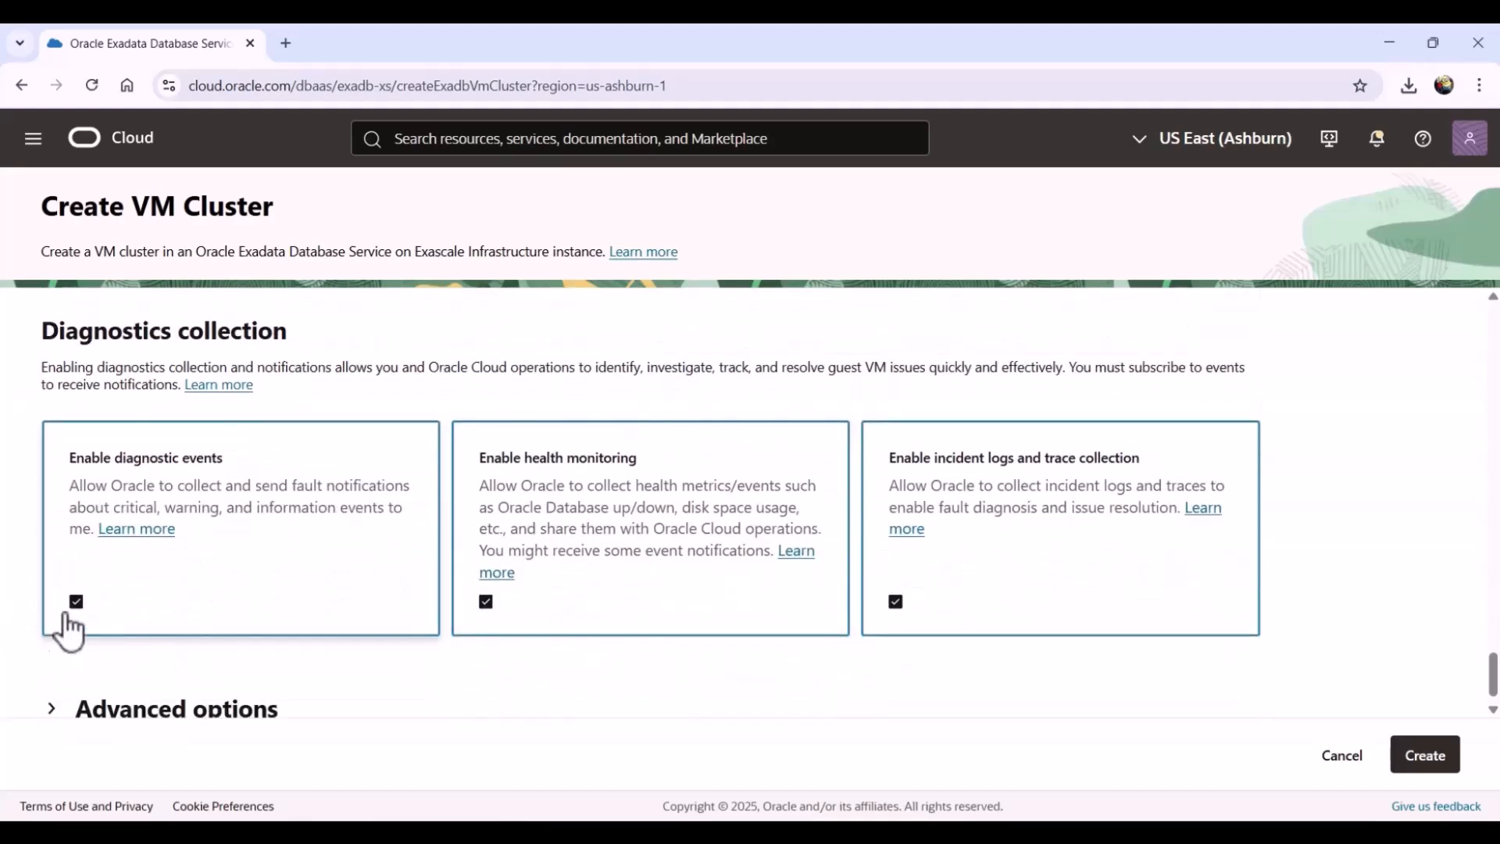
{"action": "left_click", "coordinate": [77, 604]}
{"action": "left_click", "coordinate": [487, 606]}
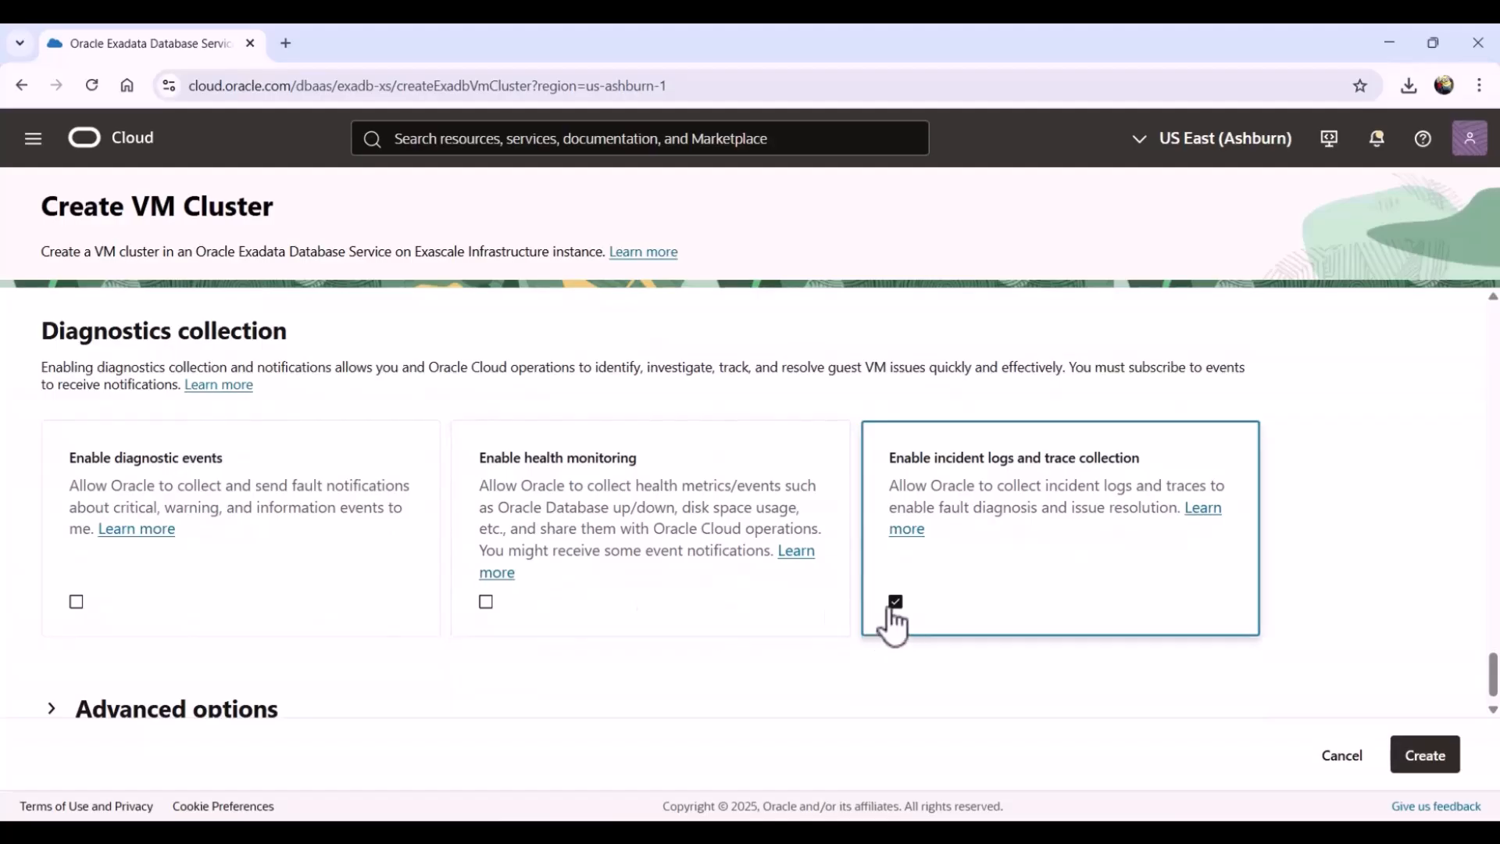
{"action": "left_click", "coordinate": [894, 604]}
- Submit the completed configuration to create the VM cluster
{"action": "scroll", "coordinate": [891, 617], "scroll_direction": "down", "scroll_amount": 5}
{"action": "left_click", "coordinate": [1415, 757]}
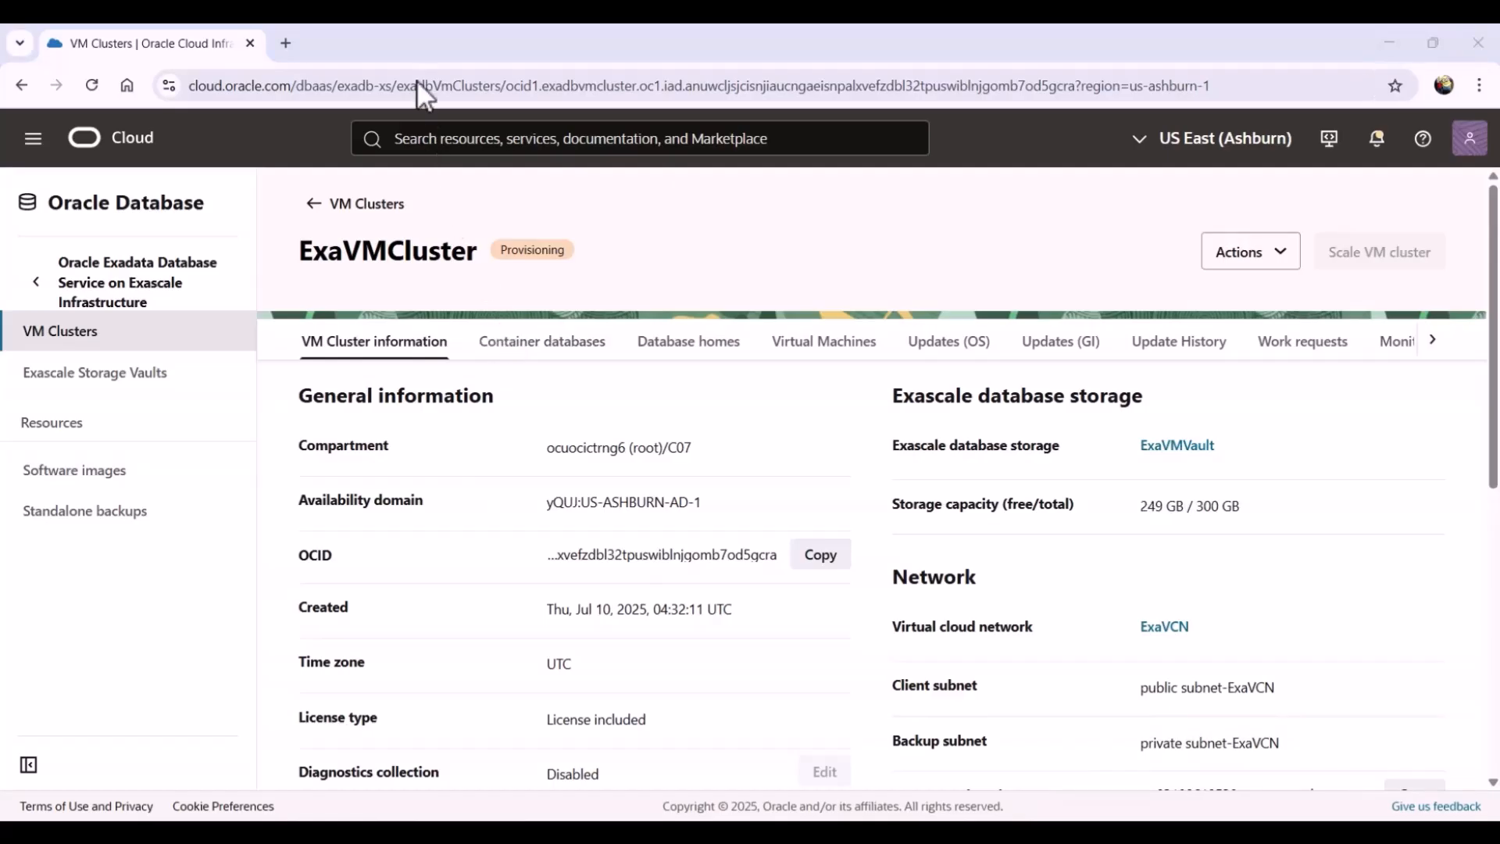
- Check the progress of the Create ExaDB VM Cluster work request, including its log messages, error messages and associated resources
{"action": "left_click", "coordinate": [1305, 351]}
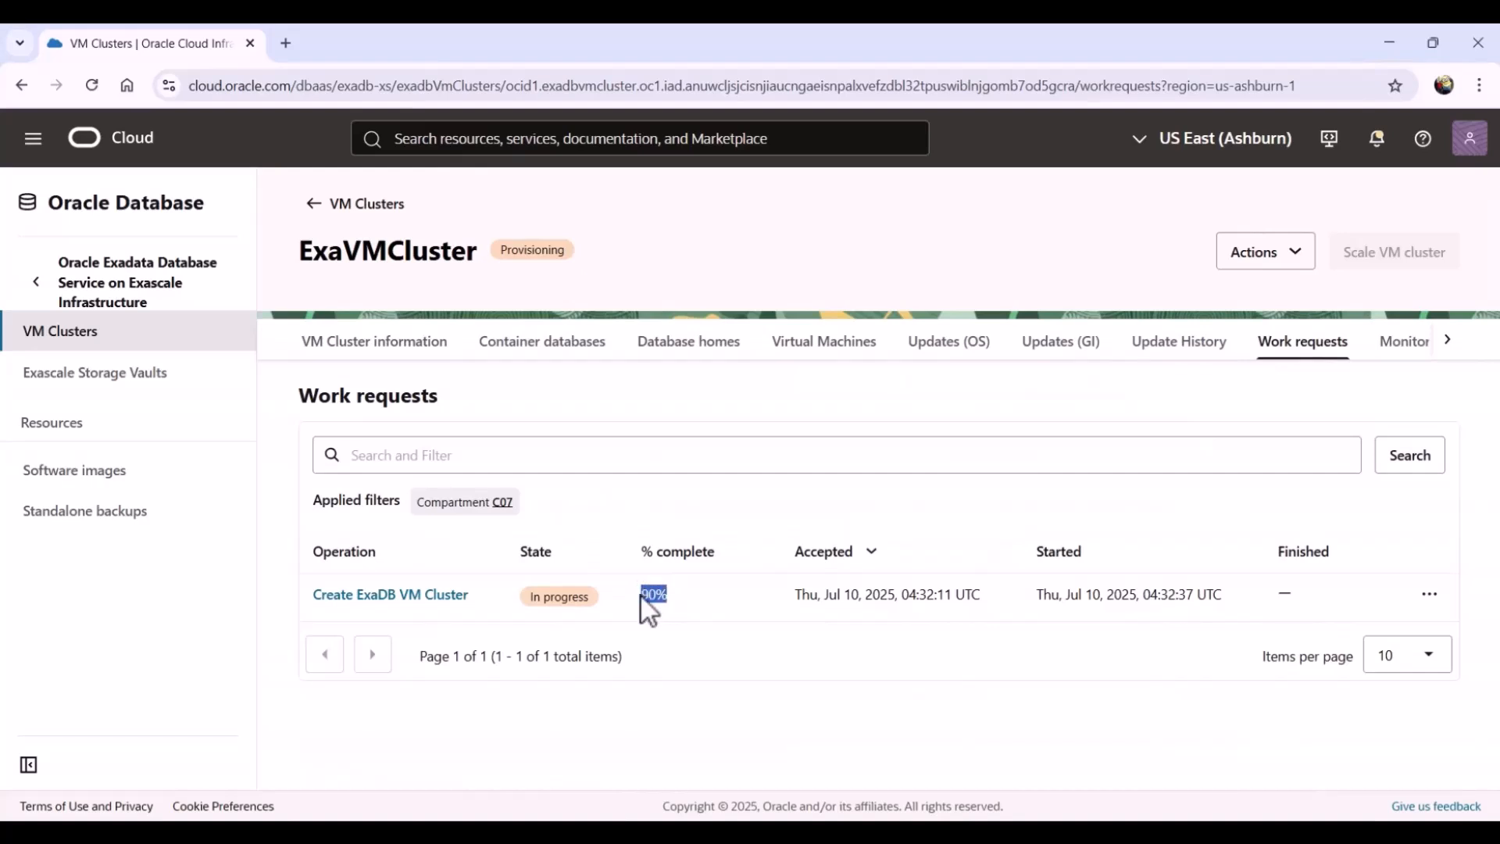
{"action": "left_click", "coordinate": [692, 666]}
{"action": "left_click", "coordinate": [435, 595]}
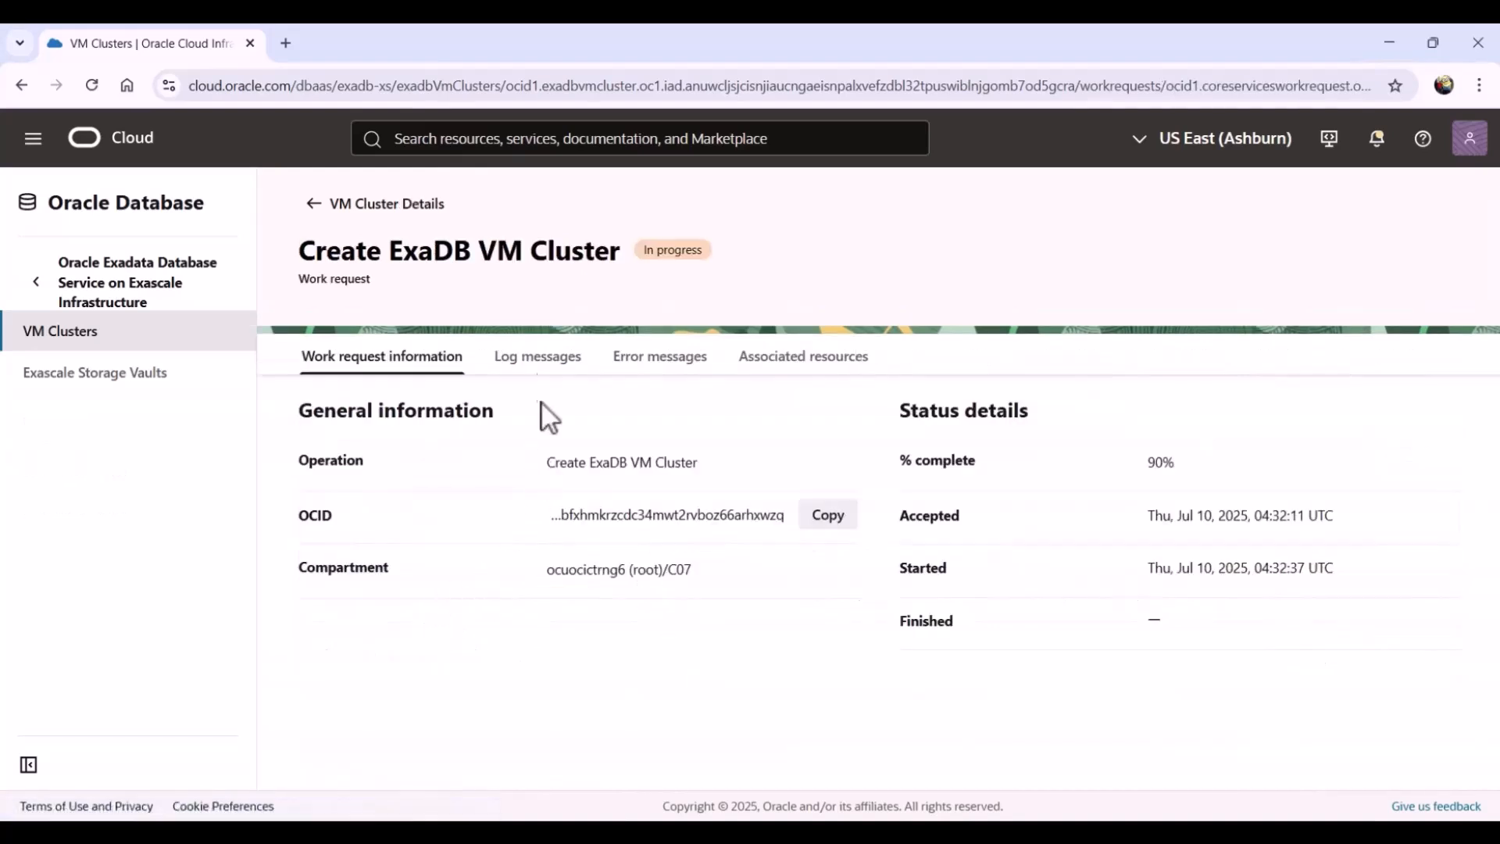
{"action": "left_click", "coordinate": [528, 369]}
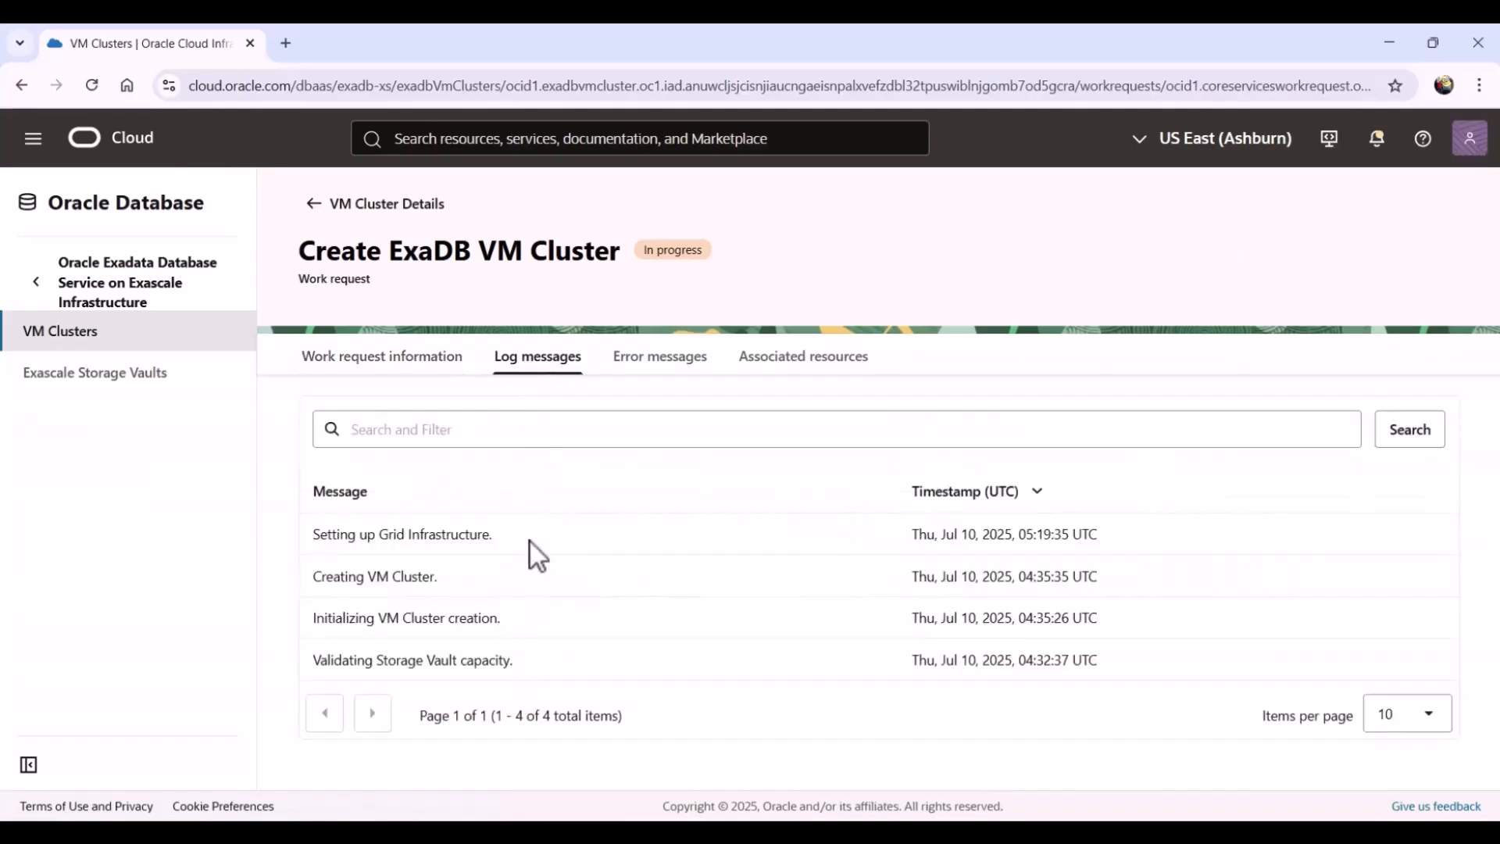
{"action": "left_click", "coordinate": [664, 384]}
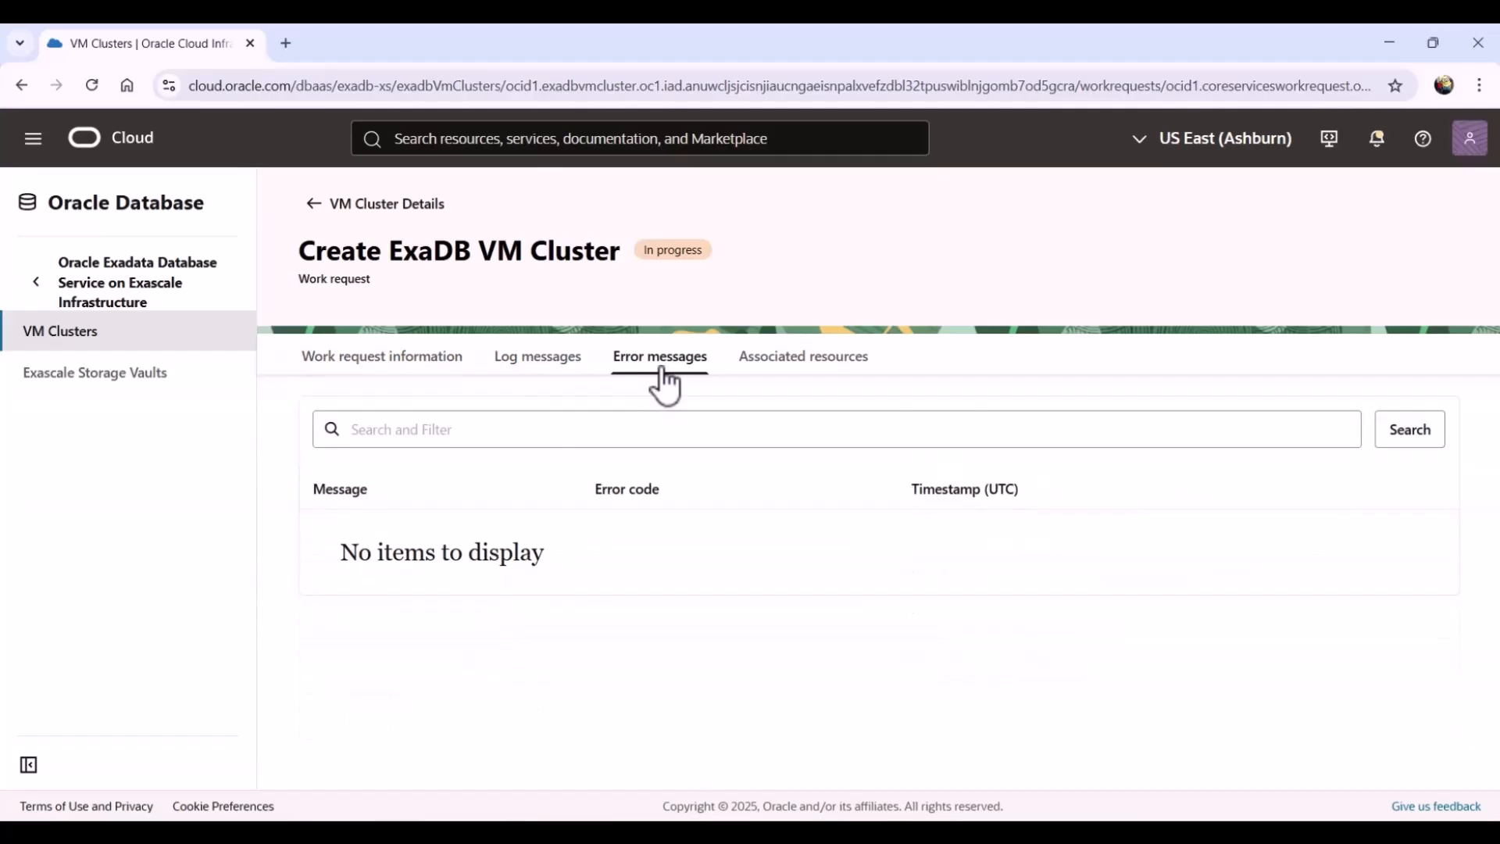
{"action": "left_click", "coordinate": [778, 371]}
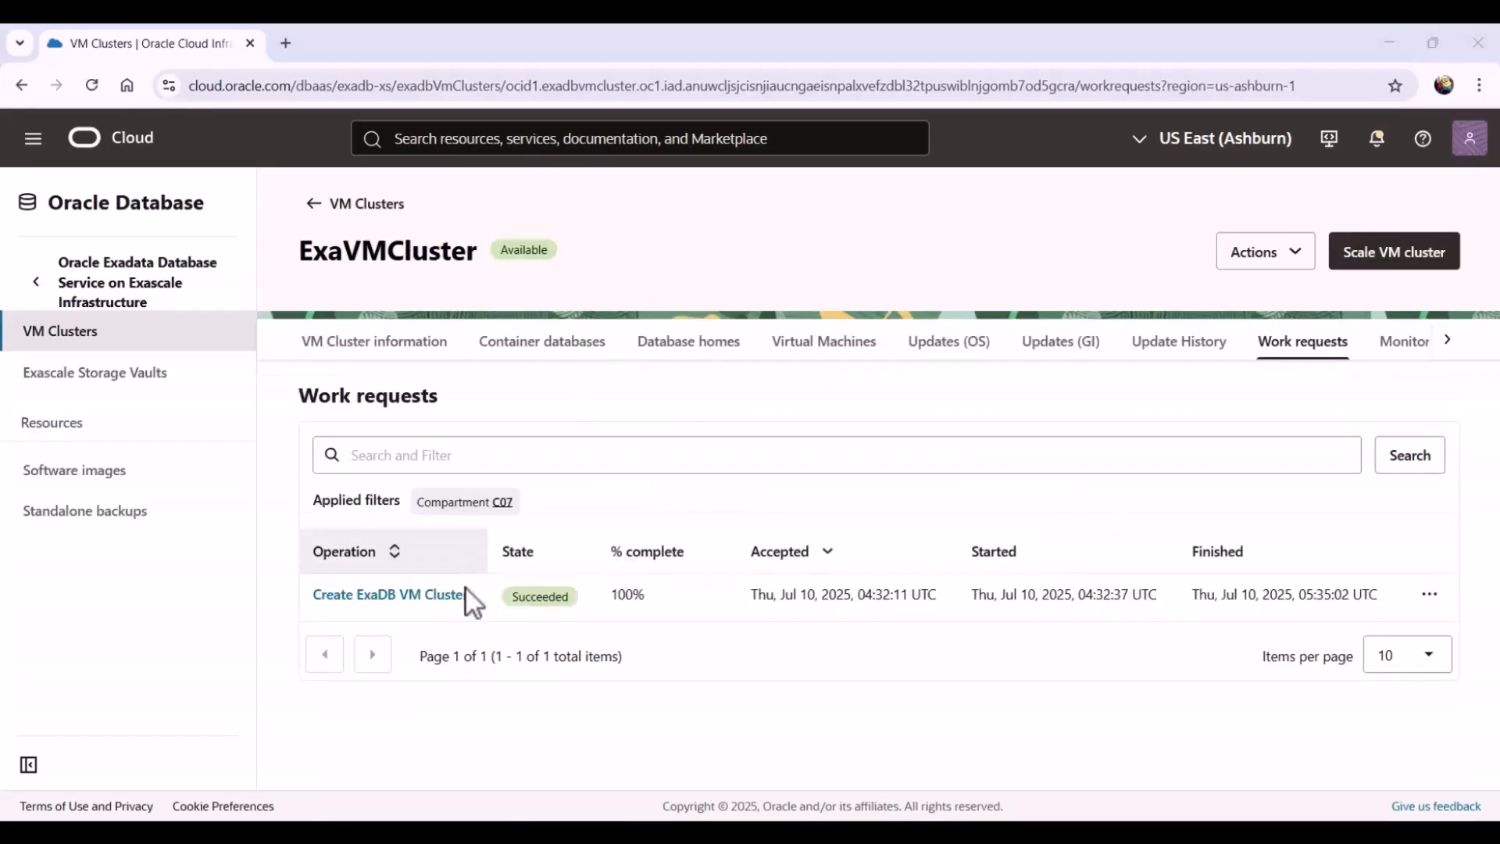
- Review the finished Create ExaDB VM Cluster work request's log messages, associated resources and general information, and return to the cluster details
{"action": "left_click", "coordinate": [418, 600]}
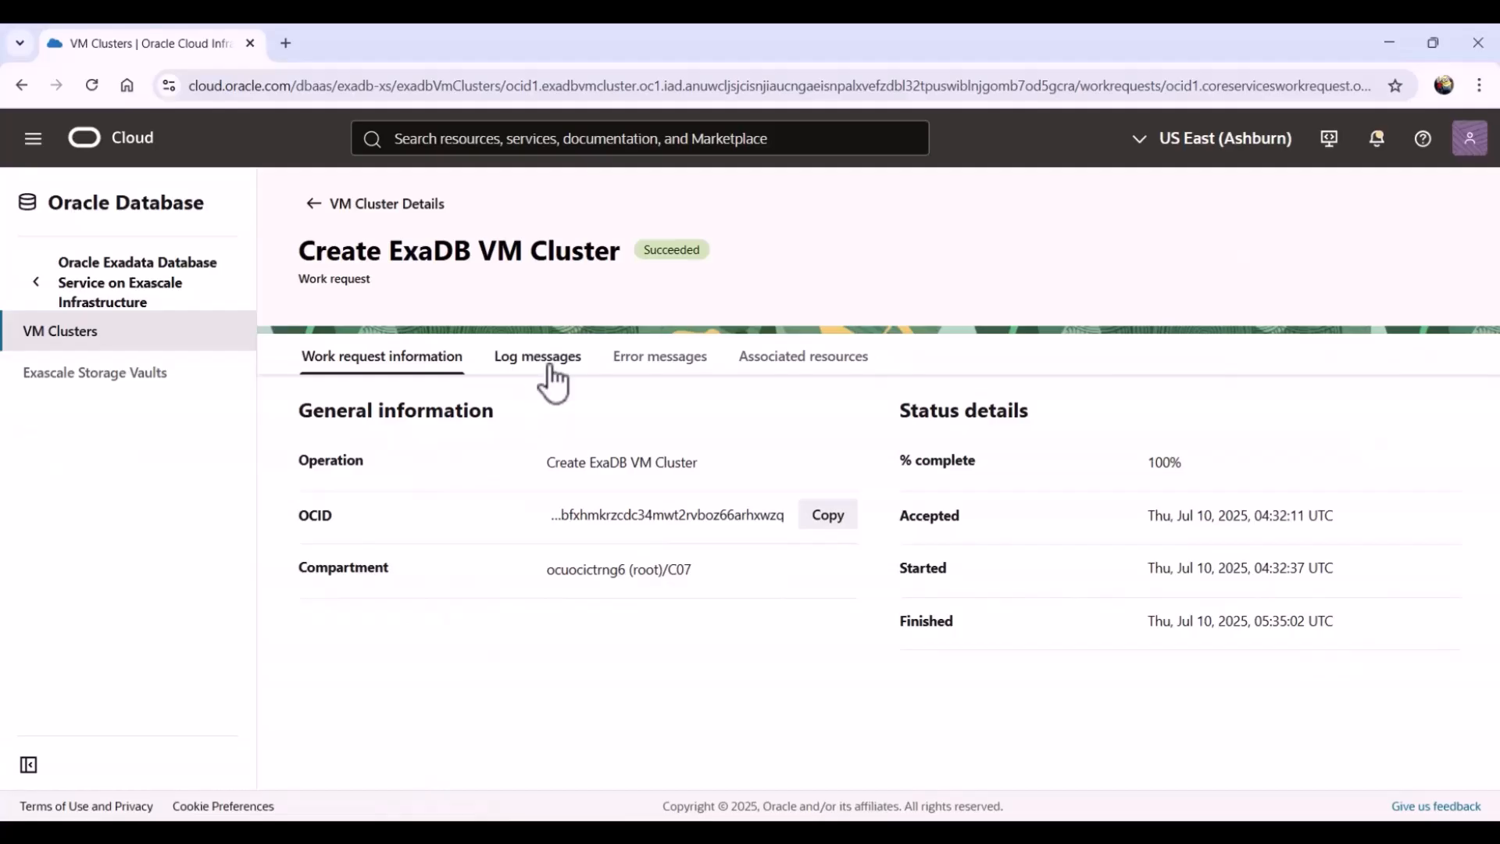
{"action": "left_click", "coordinate": [553, 383]}
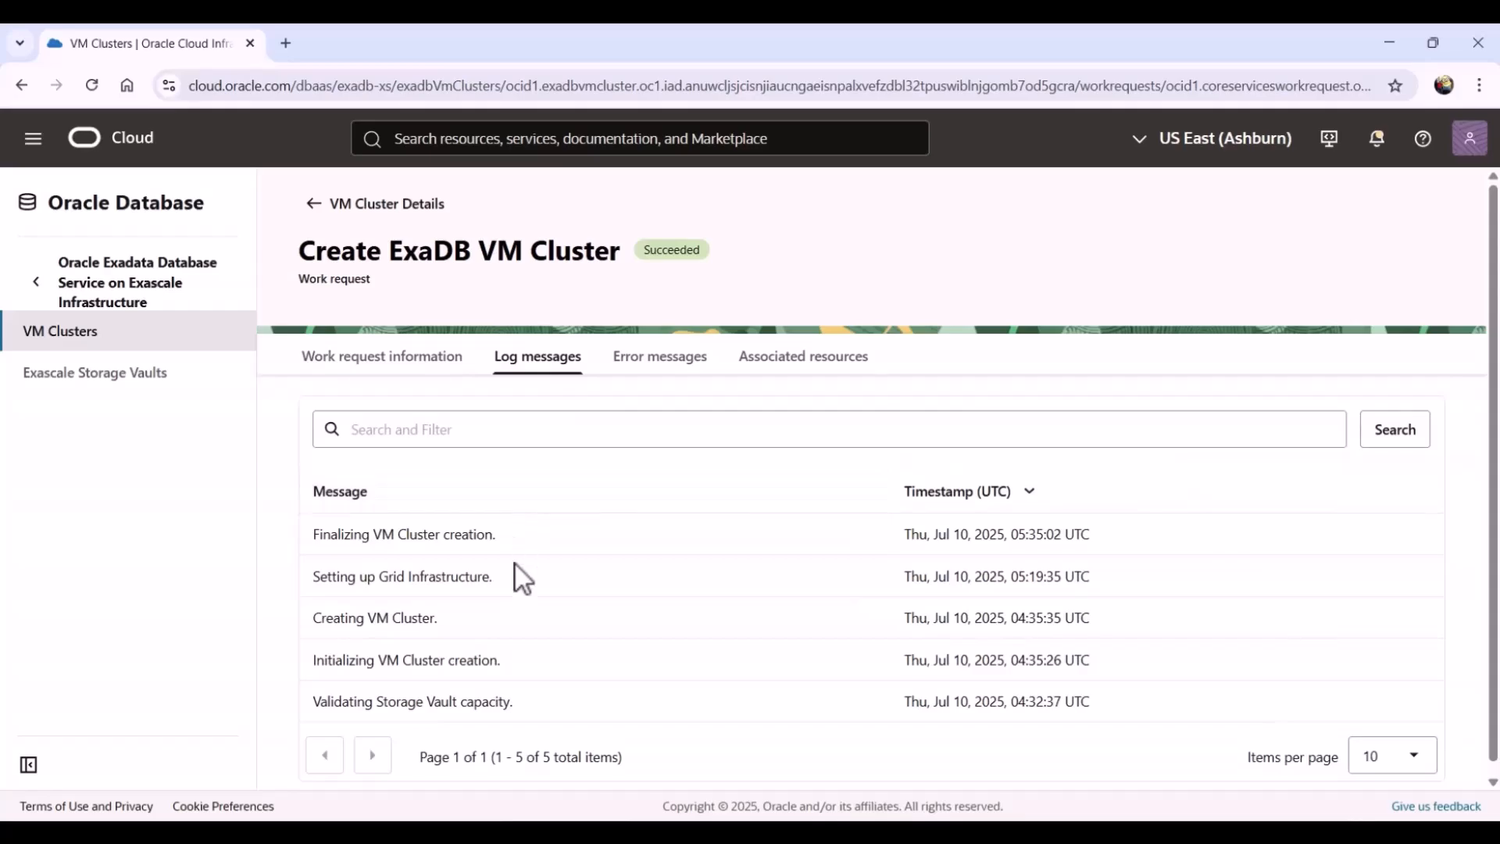
{"action": "left_click", "coordinate": [804, 356]}
{"action": "left_click", "coordinate": [390, 357]}
{"action": "left_click", "coordinate": [319, 208]}
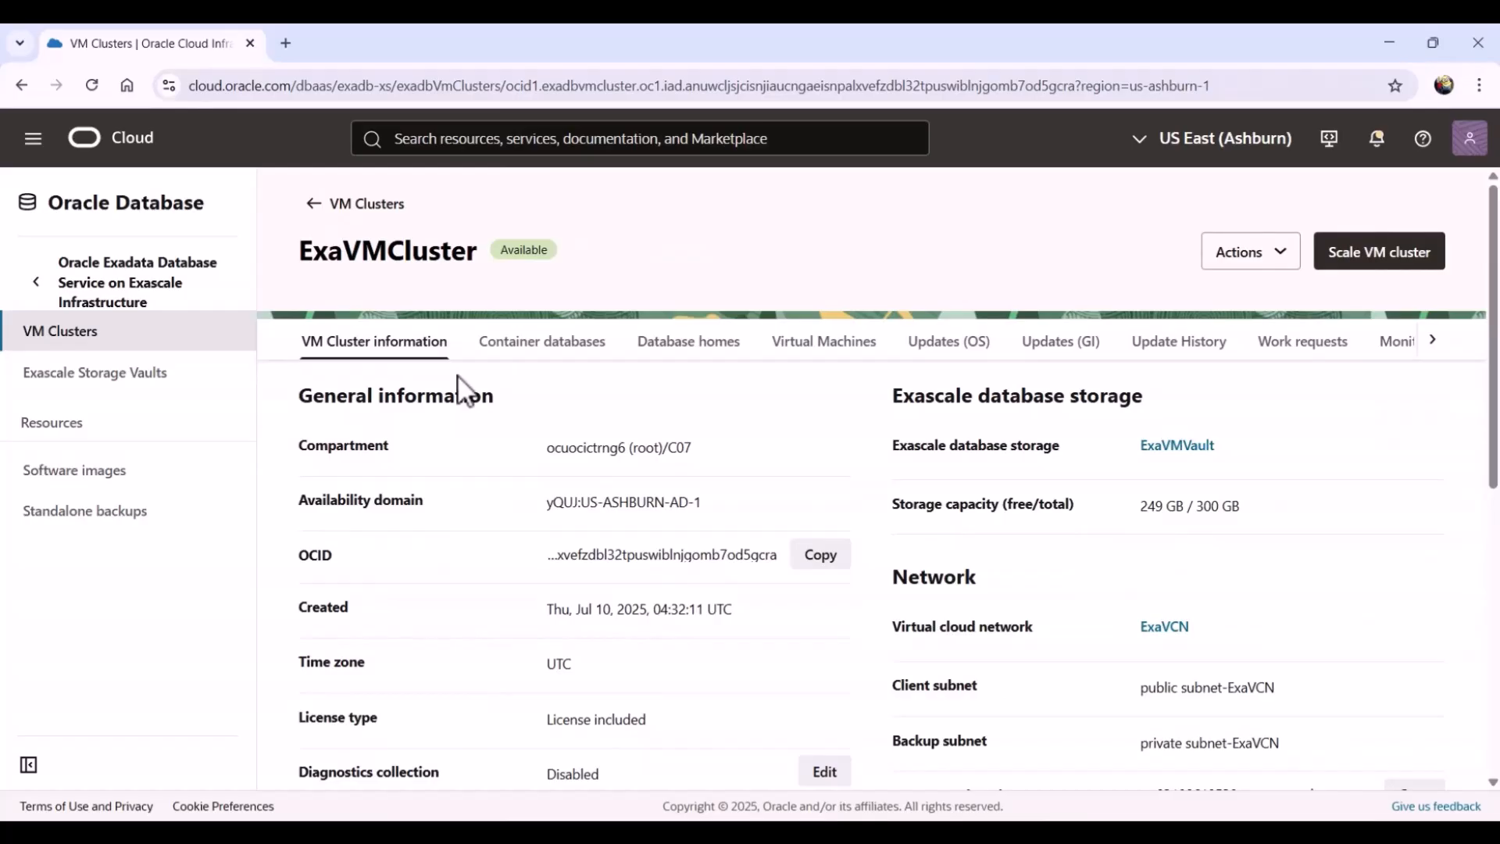
- View the VM clusters list, reopen ExaVMCluster from it and look at its container databases
{"action": "left_click", "coordinate": [320, 203]}
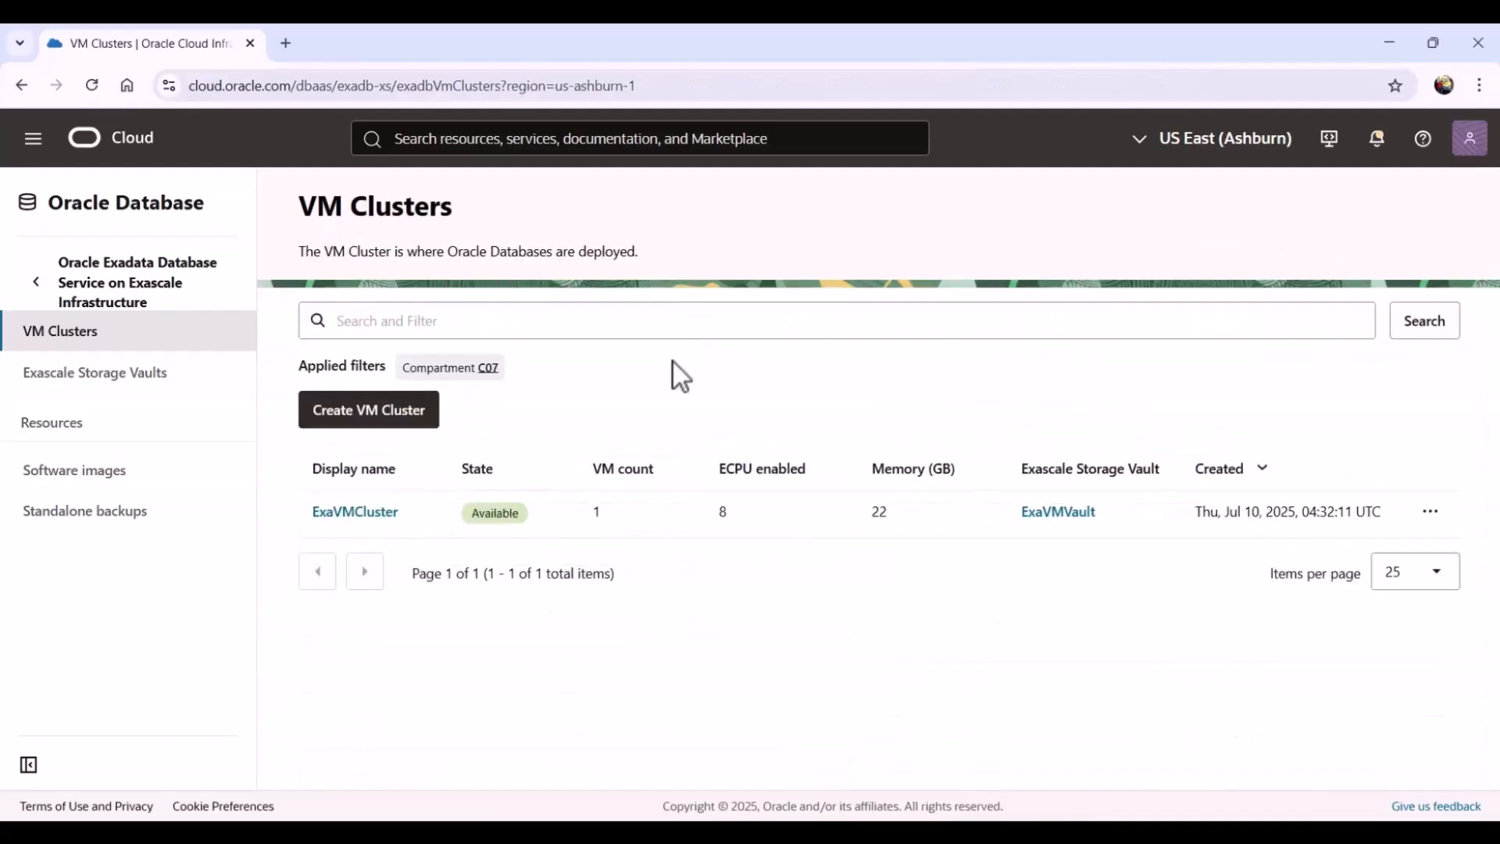
{"action": "left_click", "coordinate": [371, 516]}
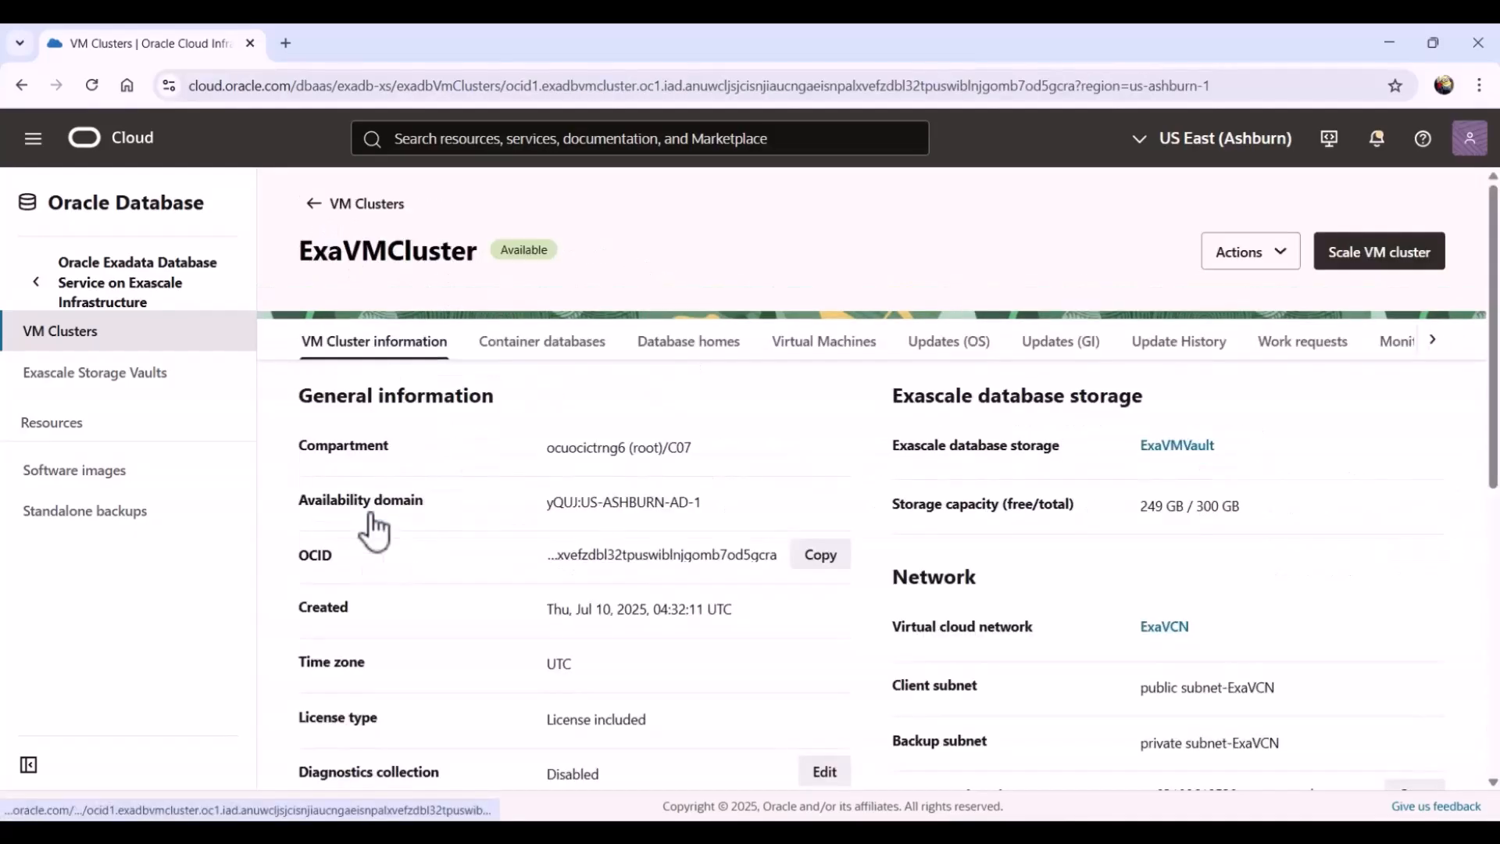
{"action": "left_click", "coordinate": [565, 356]}
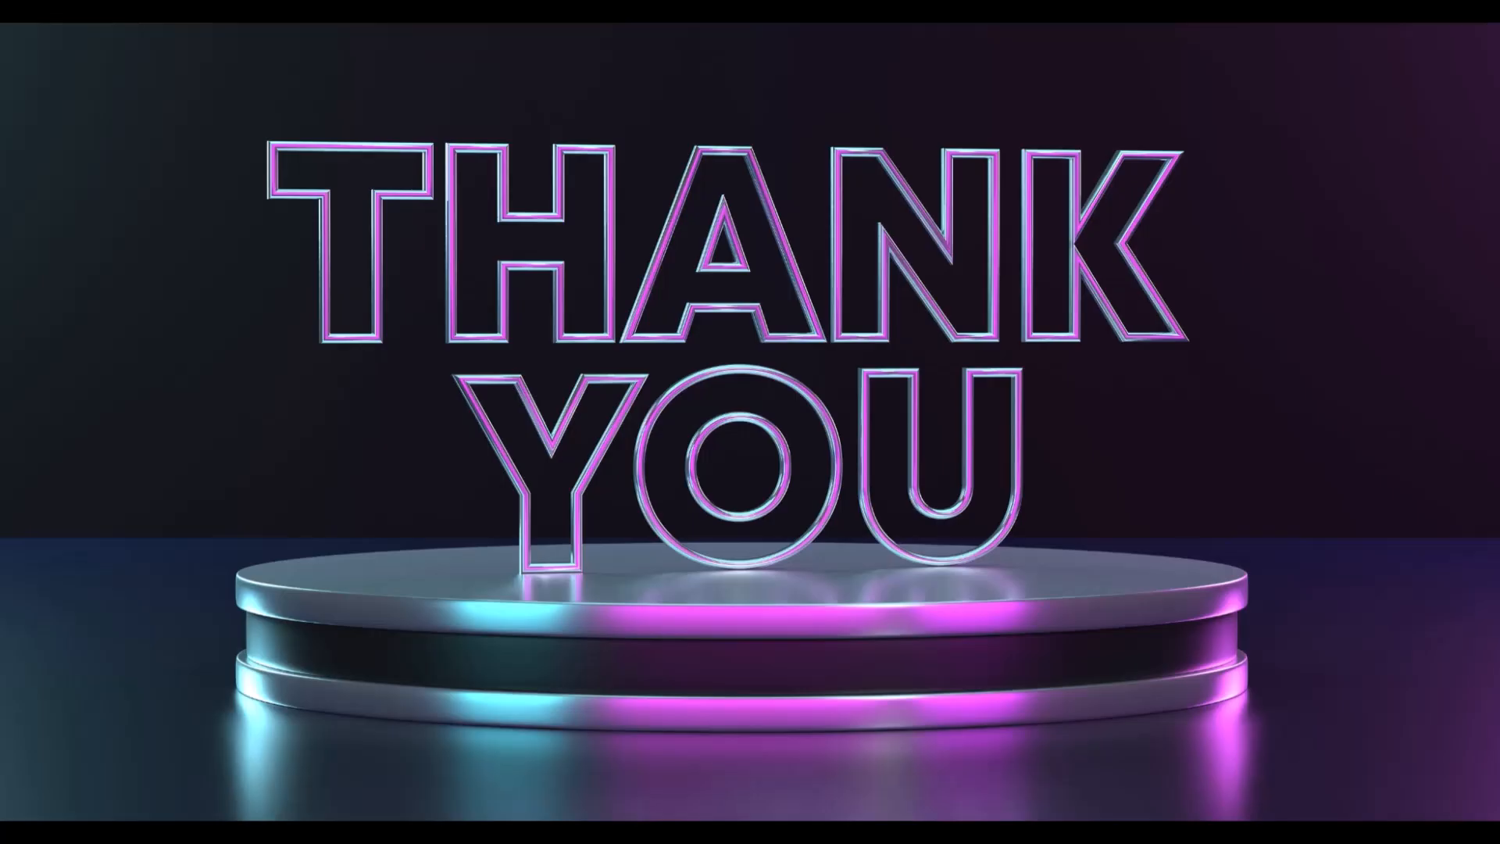